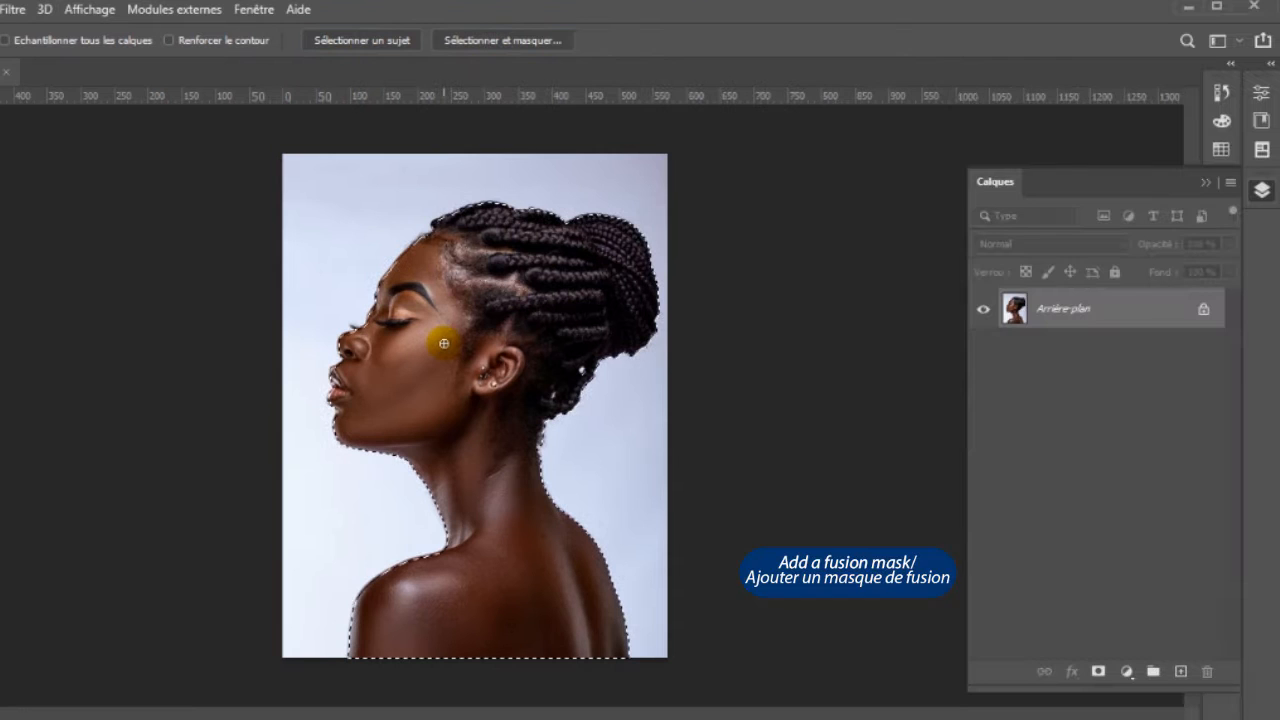
- Mask out the background around the selected woman and crop the canvas wider on both sides to about 1156 px
{"action": "left_click", "coordinate": [1098, 672]}
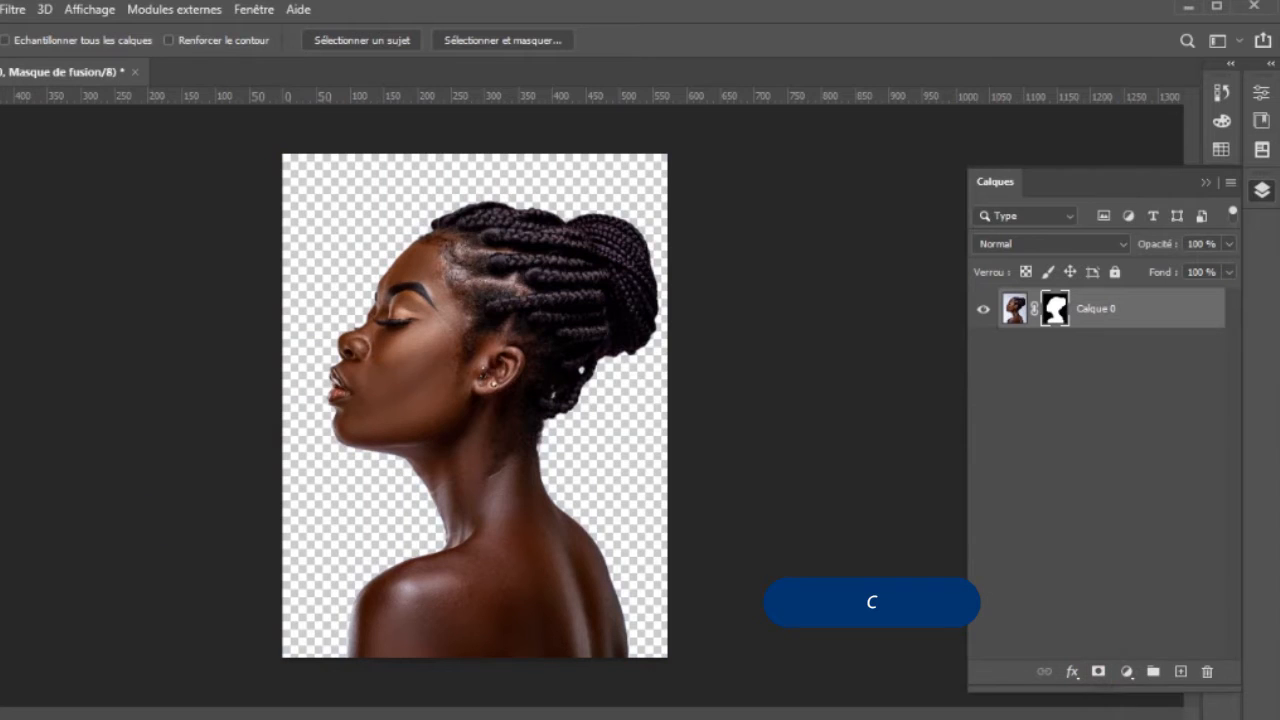
{"action": "key", "text": "c"}
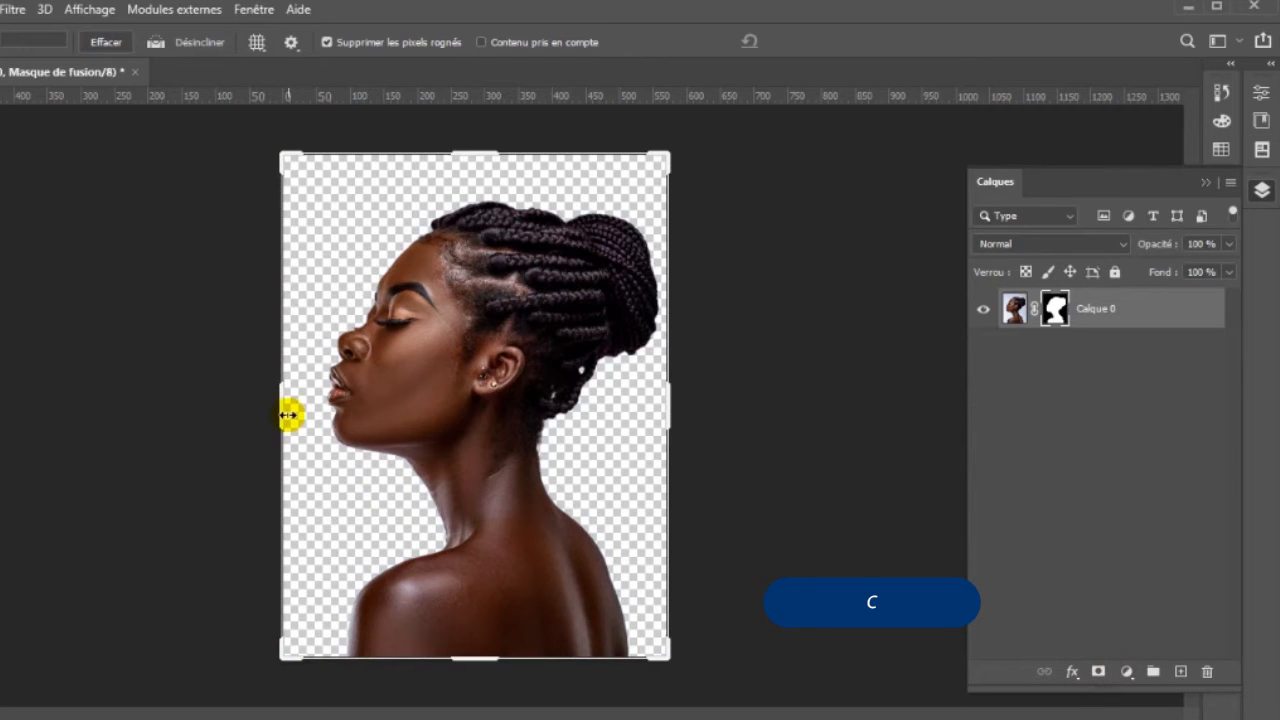
{"action": "left_click_drag", "start_coordinate": [284, 413], "coordinate": [176, 414]}
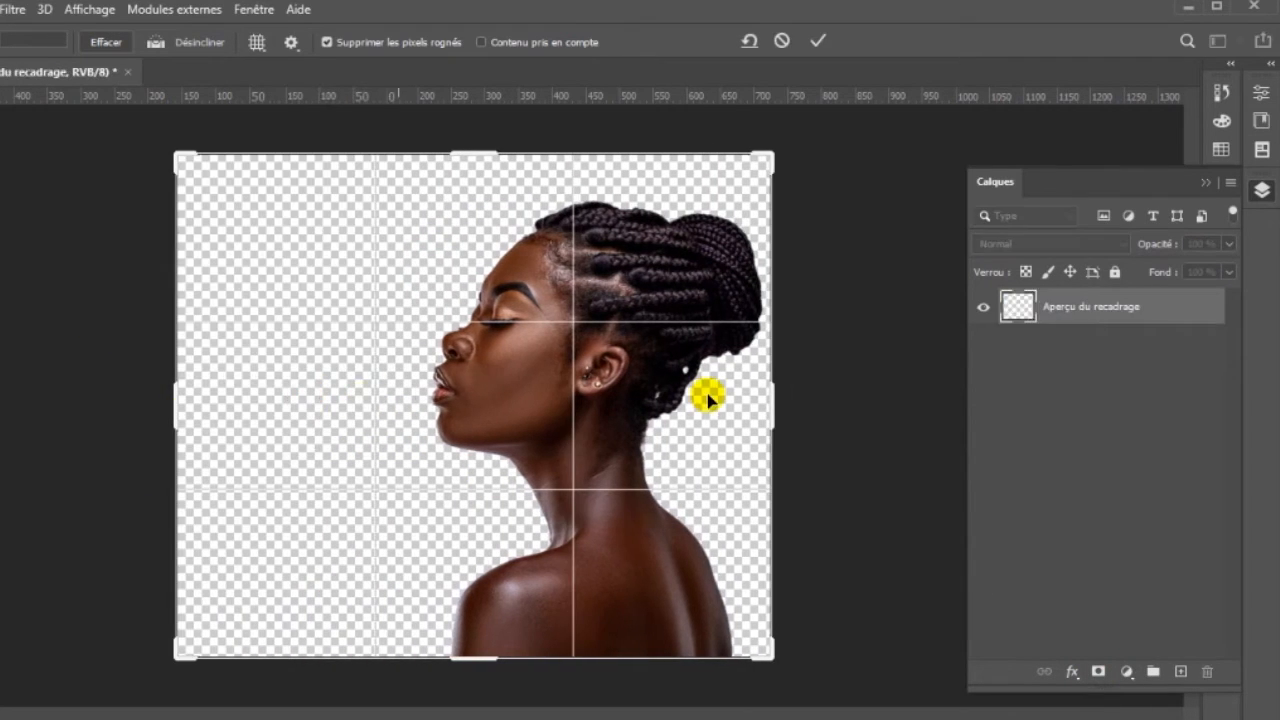
{"action": "left_click_drag", "start_coordinate": [782, 395], "coordinate": [869, 405]}
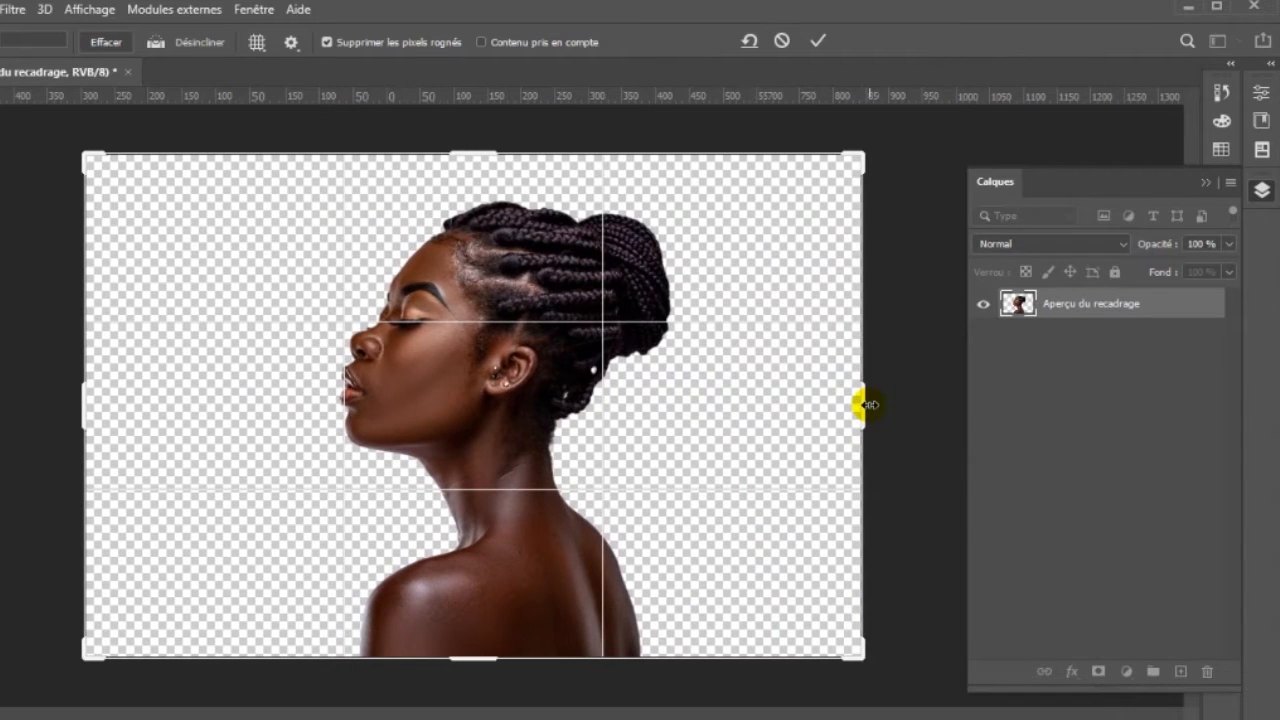
{"action": "left_click", "coordinate": [819, 44]}
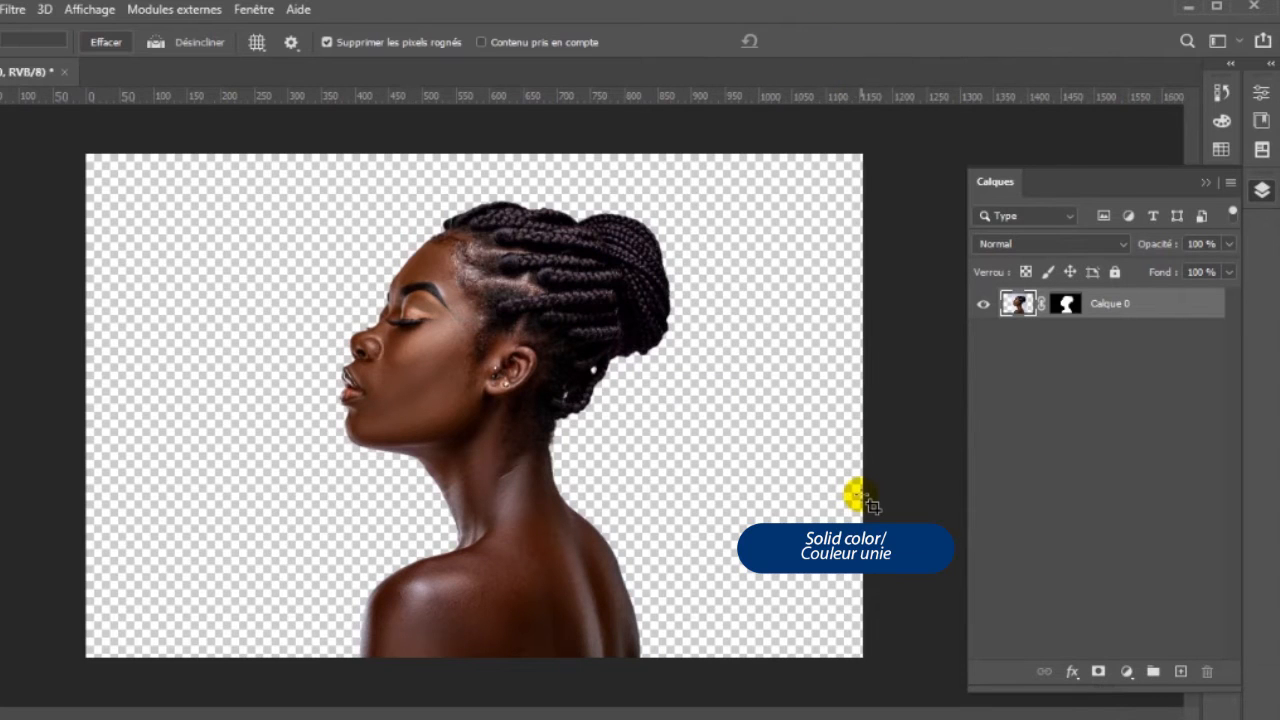
- Add a solid colour fill layer in pale lilac e4d7e4 and place it beneath the portrait layer
{"action": "left_click", "coordinate": [1127, 678]}
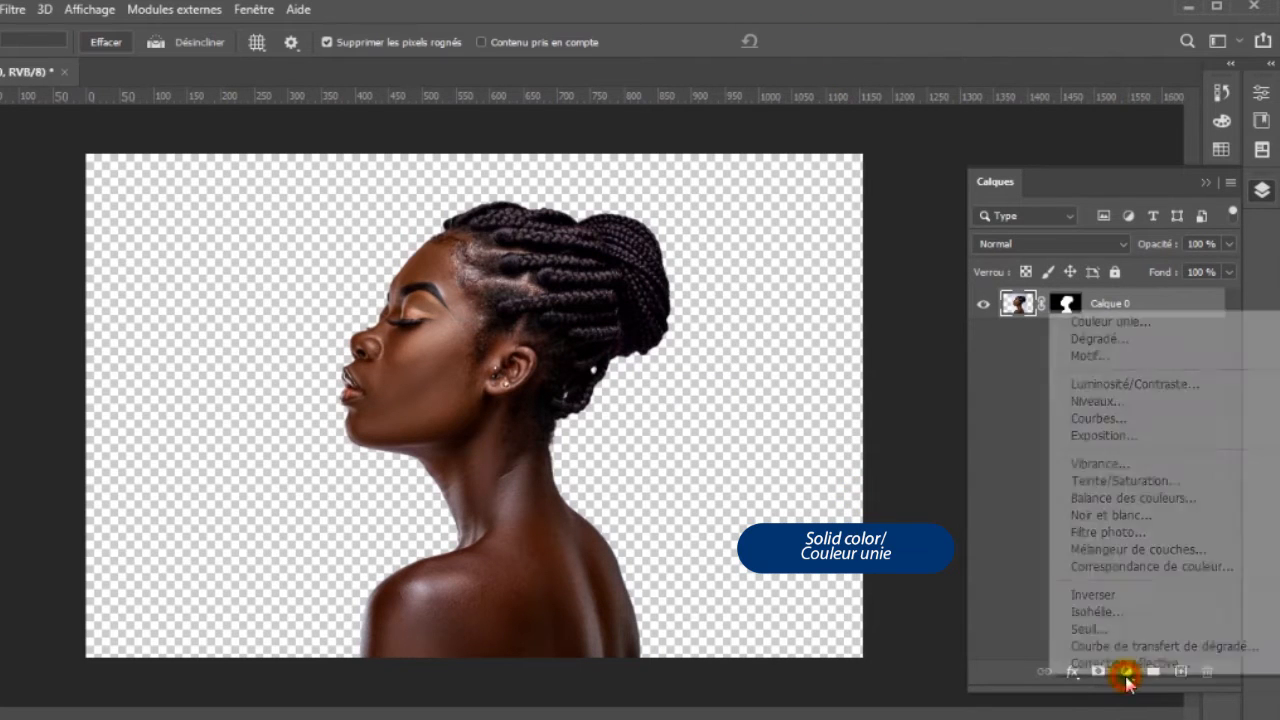
{"action": "left_click", "coordinate": [1090, 324]}
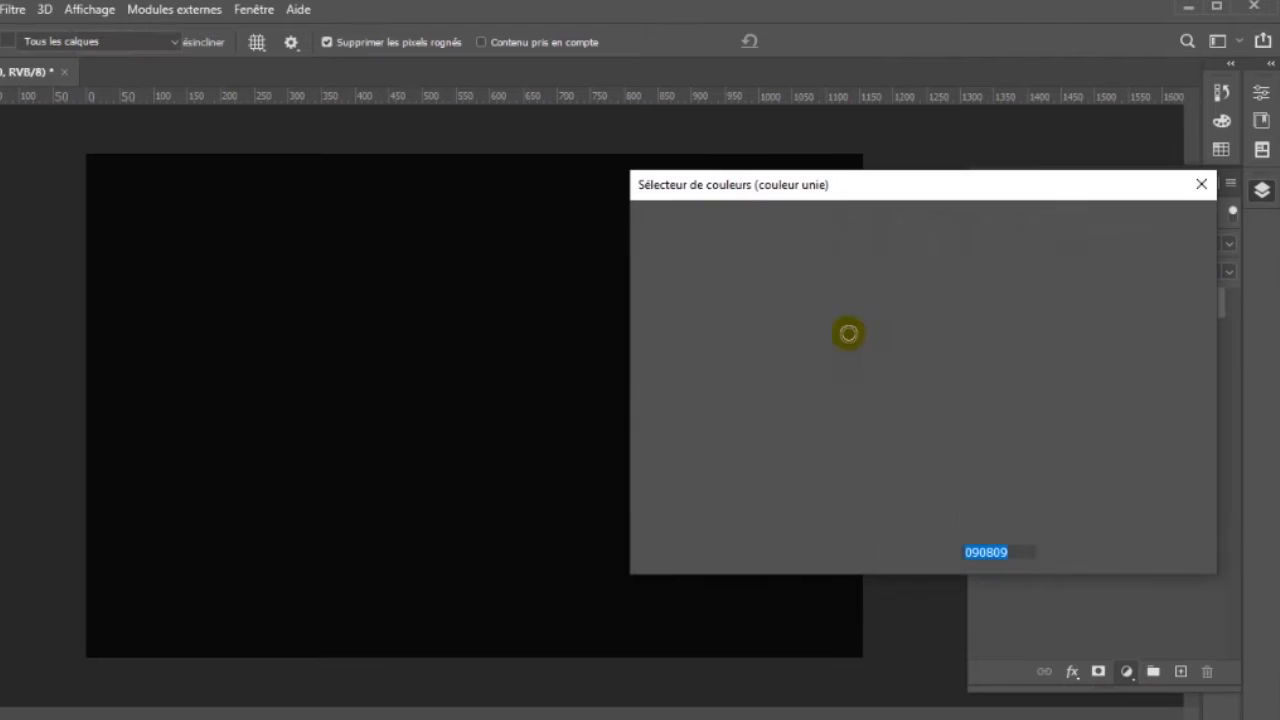
{"action": "left_click", "coordinate": [668, 274]}
{"action": "left_click", "coordinate": [655, 259]}
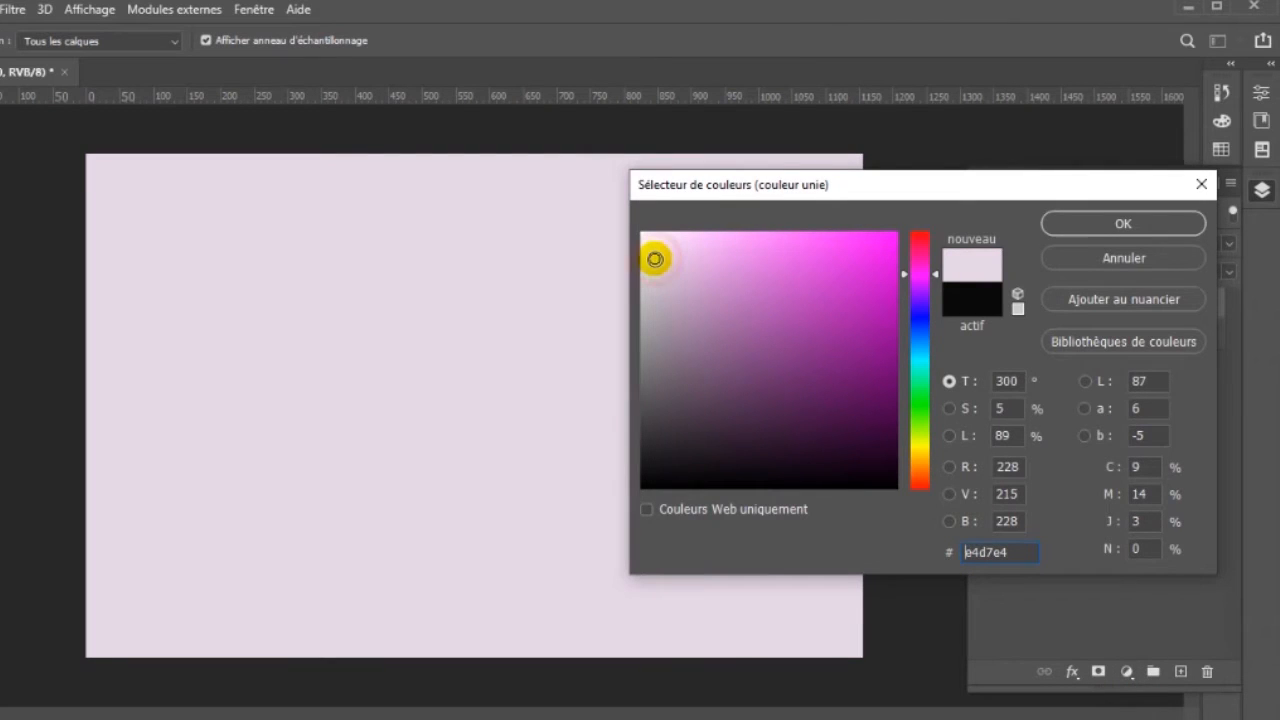
{"action": "left_click", "coordinate": [1108, 224]}
{"action": "key", "text": "c"}
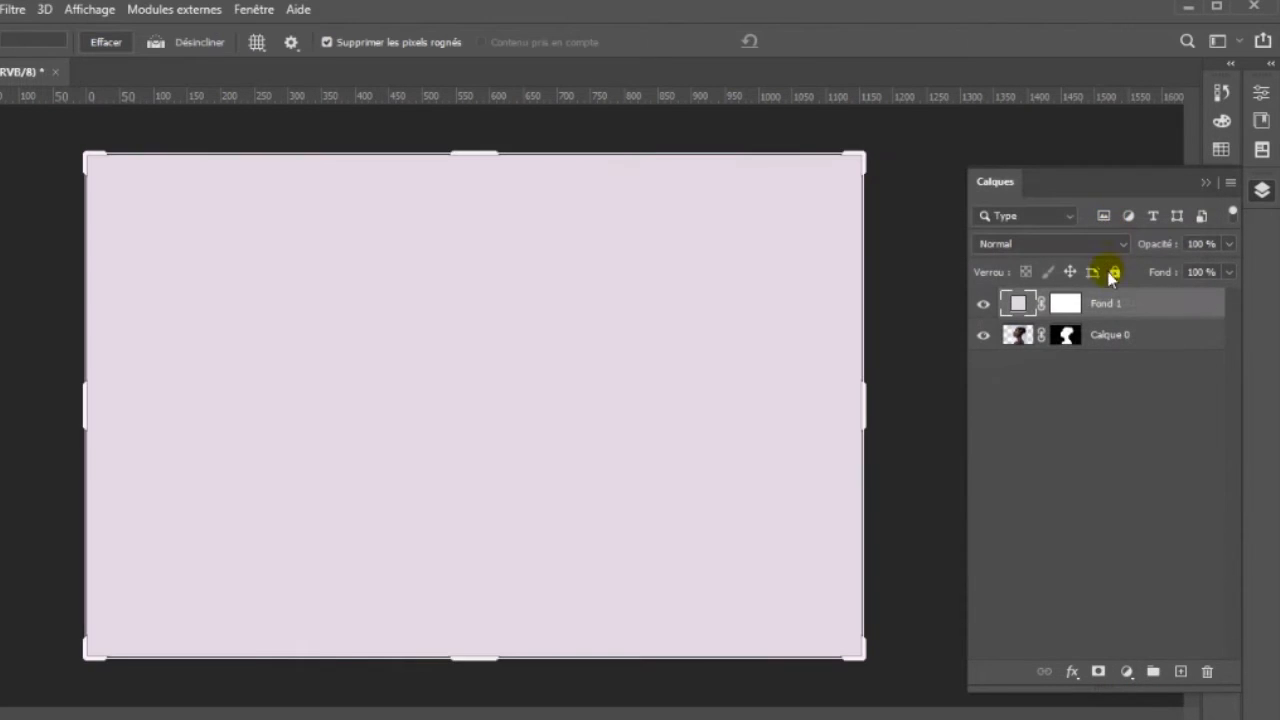
{"action": "left_click_drag", "start_coordinate": [1131, 304], "coordinate": [1134, 362]}
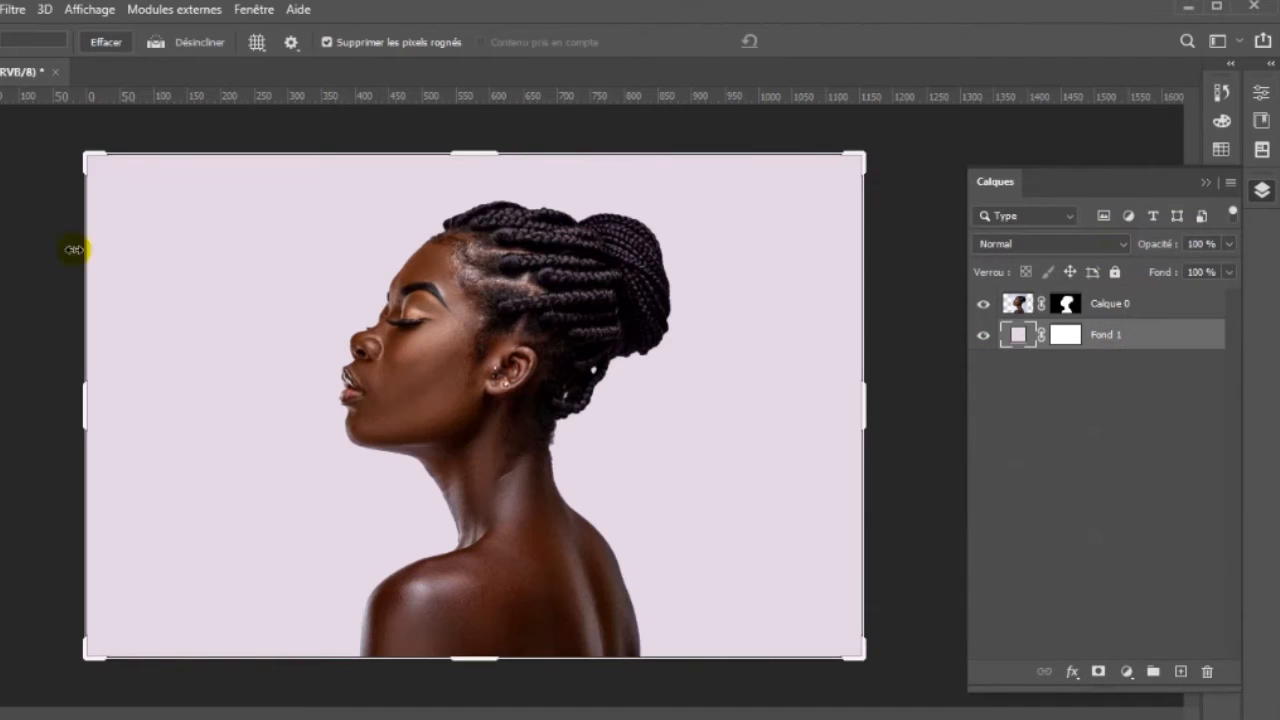
- Add a new layer above Calque 0 and place pexels-photo-2407721.jpeg in it as an embedded image
{"action": "key", "text": "v"}
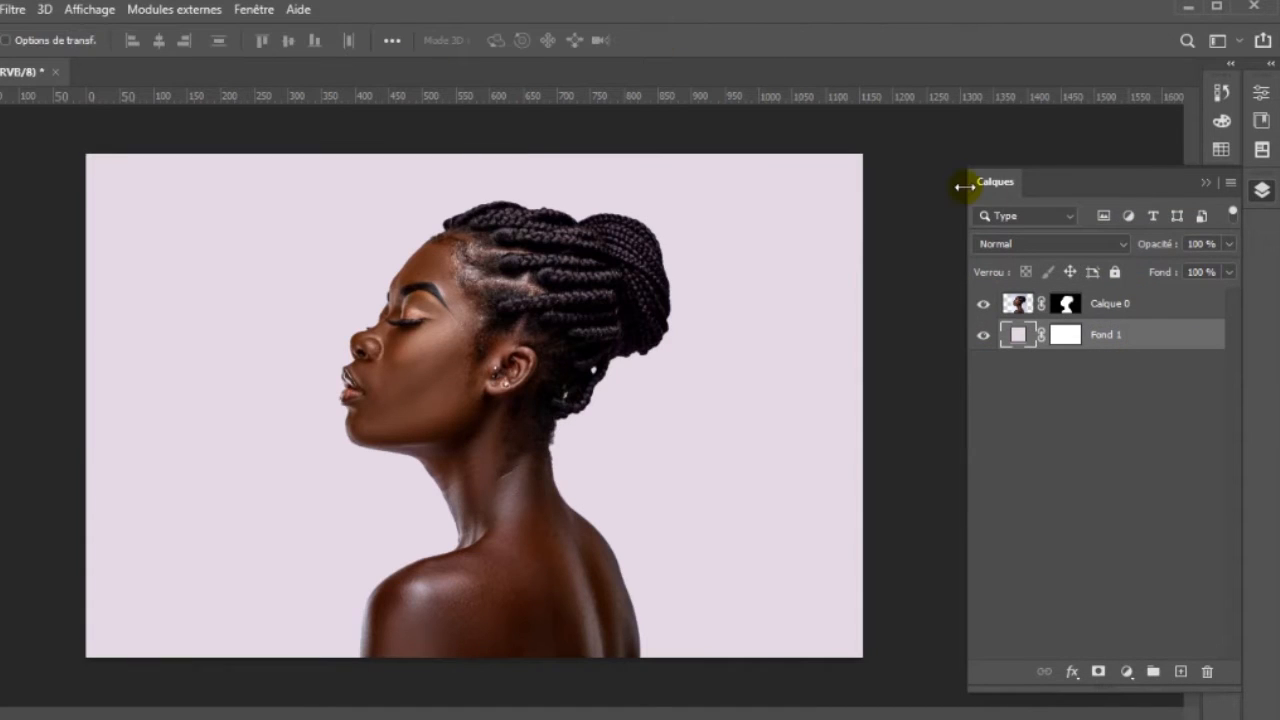
{"action": "left_click", "coordinate": [1138, 300]}
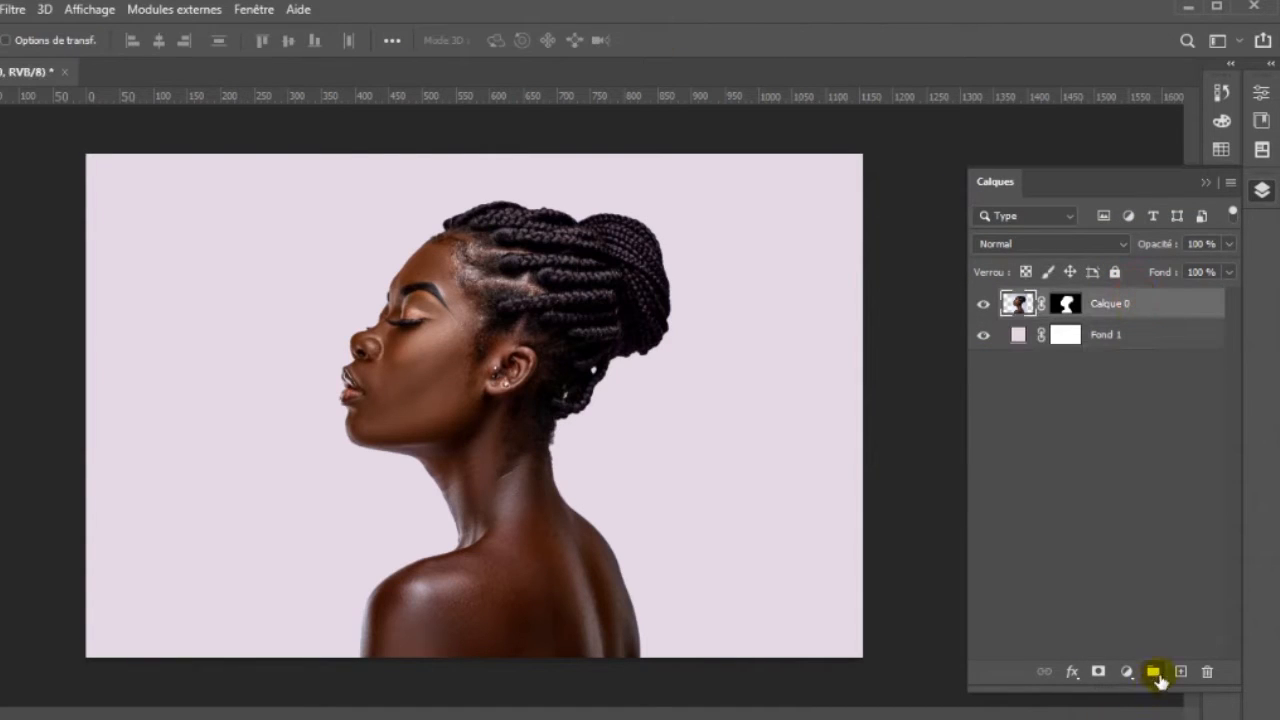
{"action": "left_click", "coordinate": [1180, 672]}
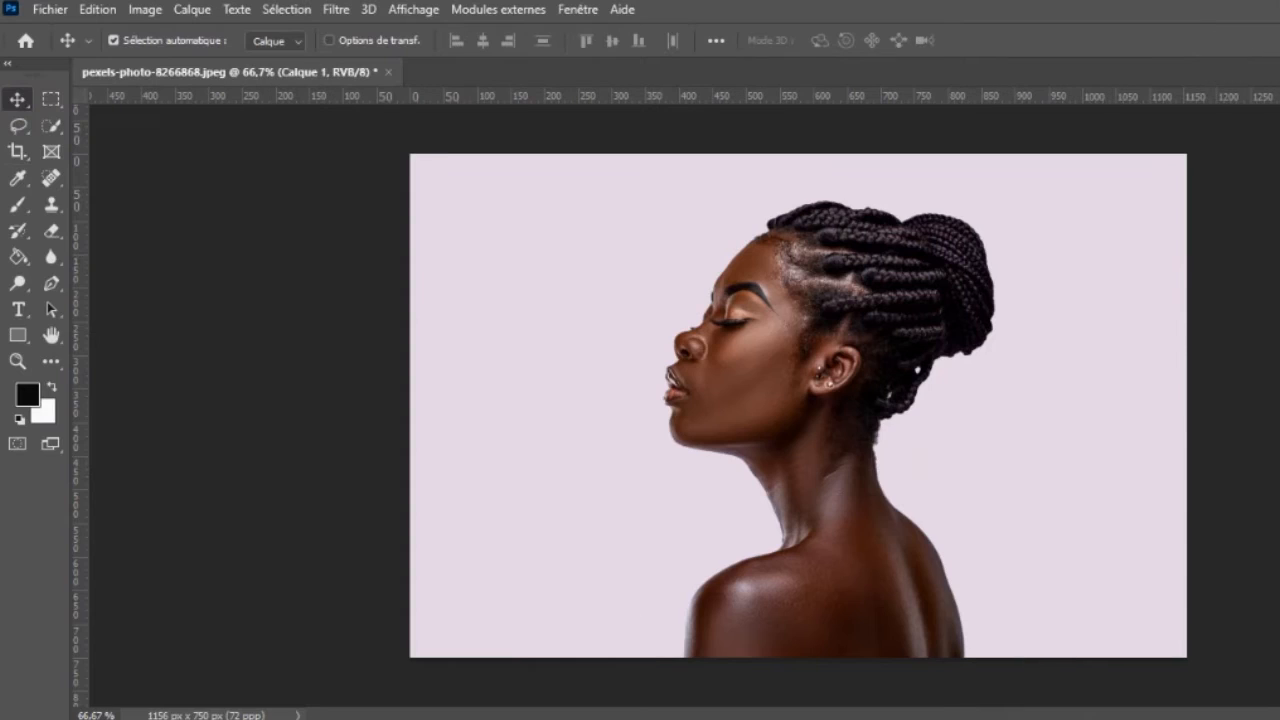
{"action": "left_click", "coordinate": [44, 12]}
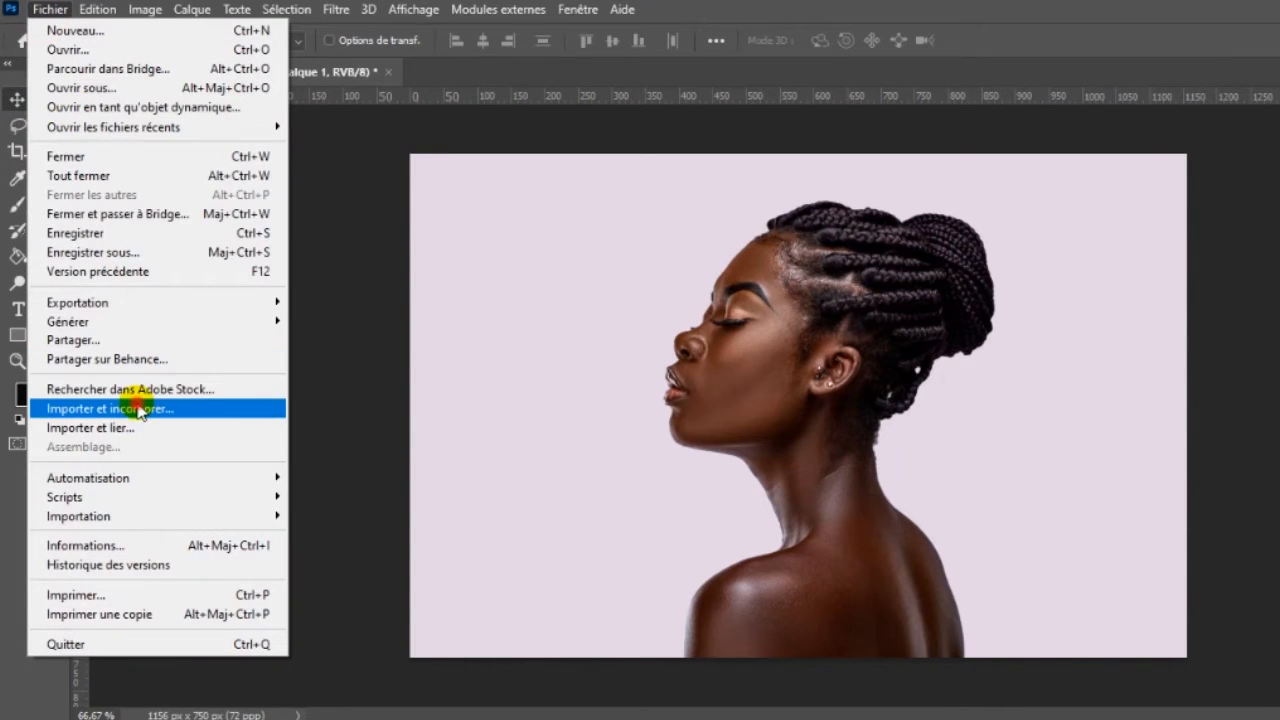
{"action": "left_click", "coordinate": [137, 408]}
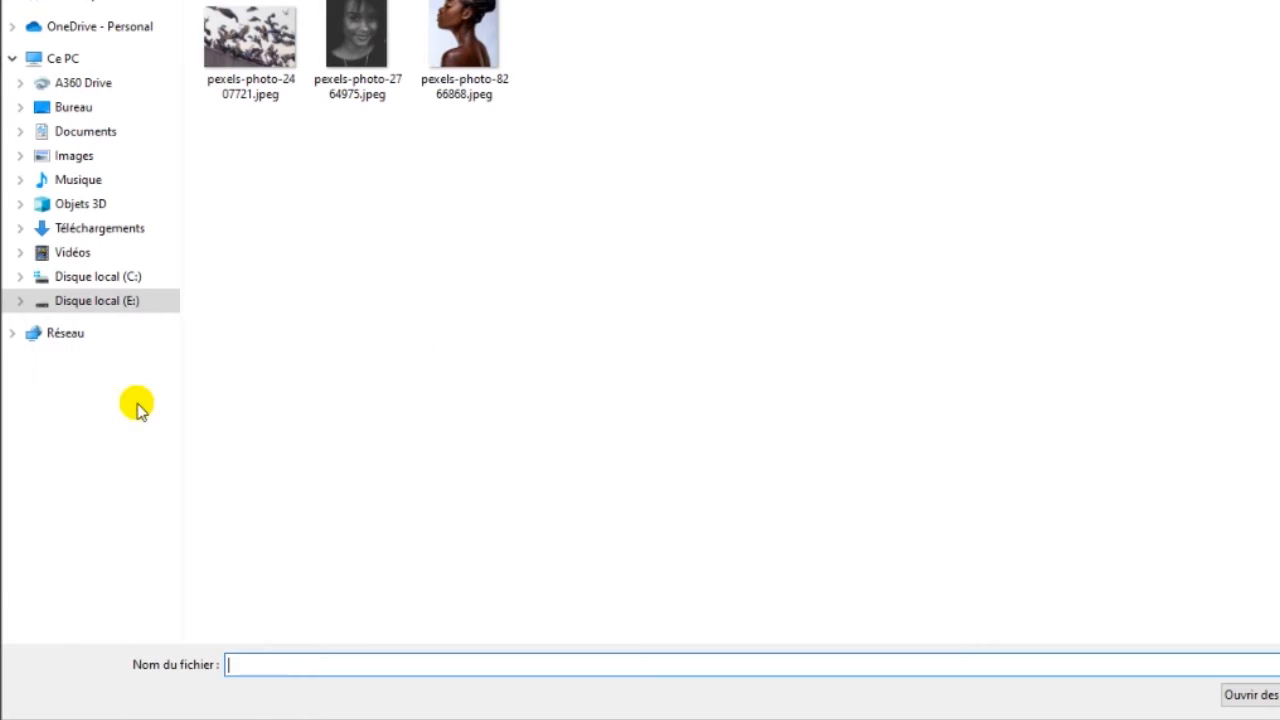
{"action": "double_click", "coordinate": [232, 48]}
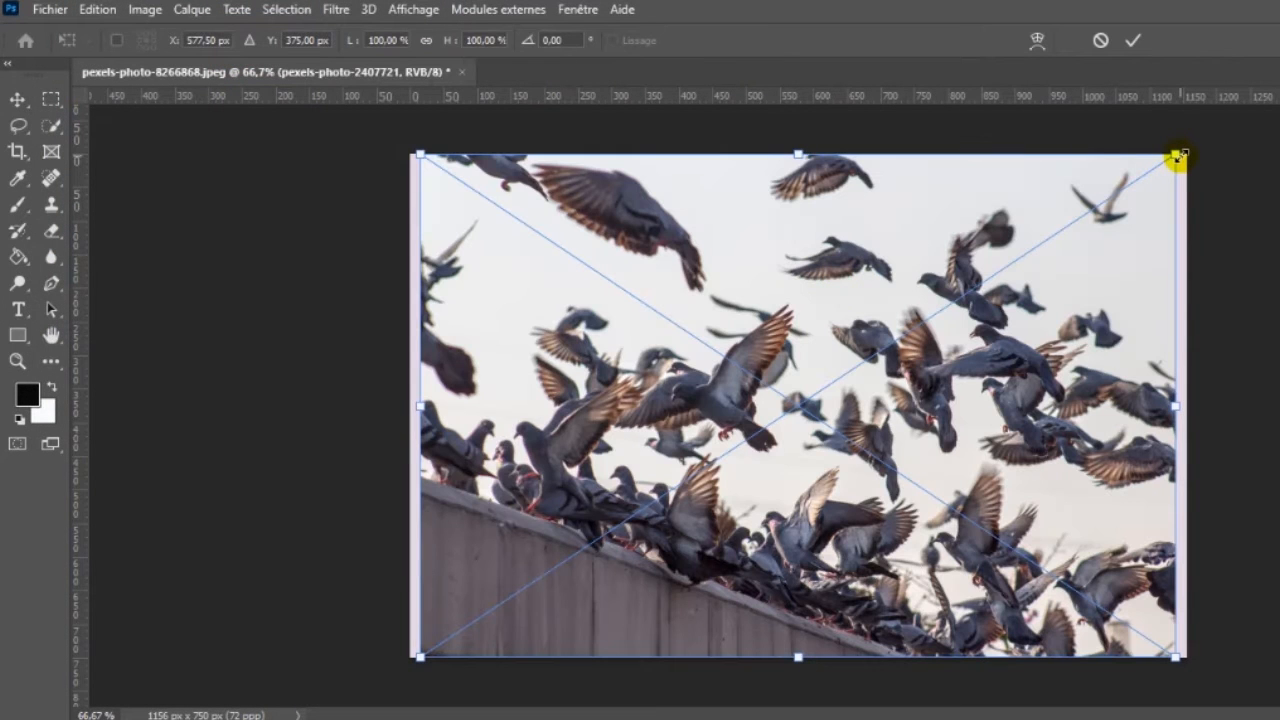
- Scale the pigeon photo to about half its size over the woman's head and clip it to Calque 0
{"action": "left_click_drag", "start_coordinate": [1178, 155], "coordinate": [982, 328]}
{"action": "left_click_drag", "start_coordinate": [571, 423], "coordinate": [608, 358]}
{"action": "left_click_drag", "start_coordinate": [657, 228], "coordinate": [696, 198]}
{"action": "key", "text": "Return"}
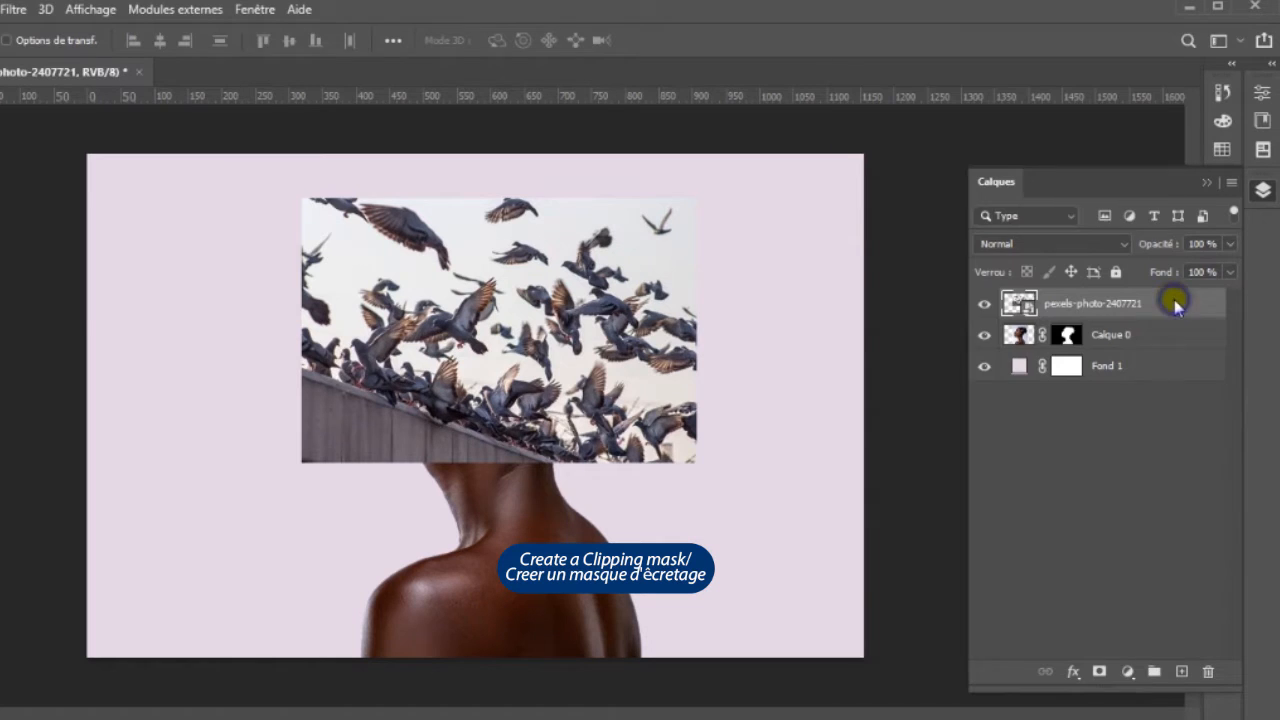
{"action": "right_click", "coordinate": [1175, 305]}
{"action": "left_click", "coordinate": [1071, 314]}
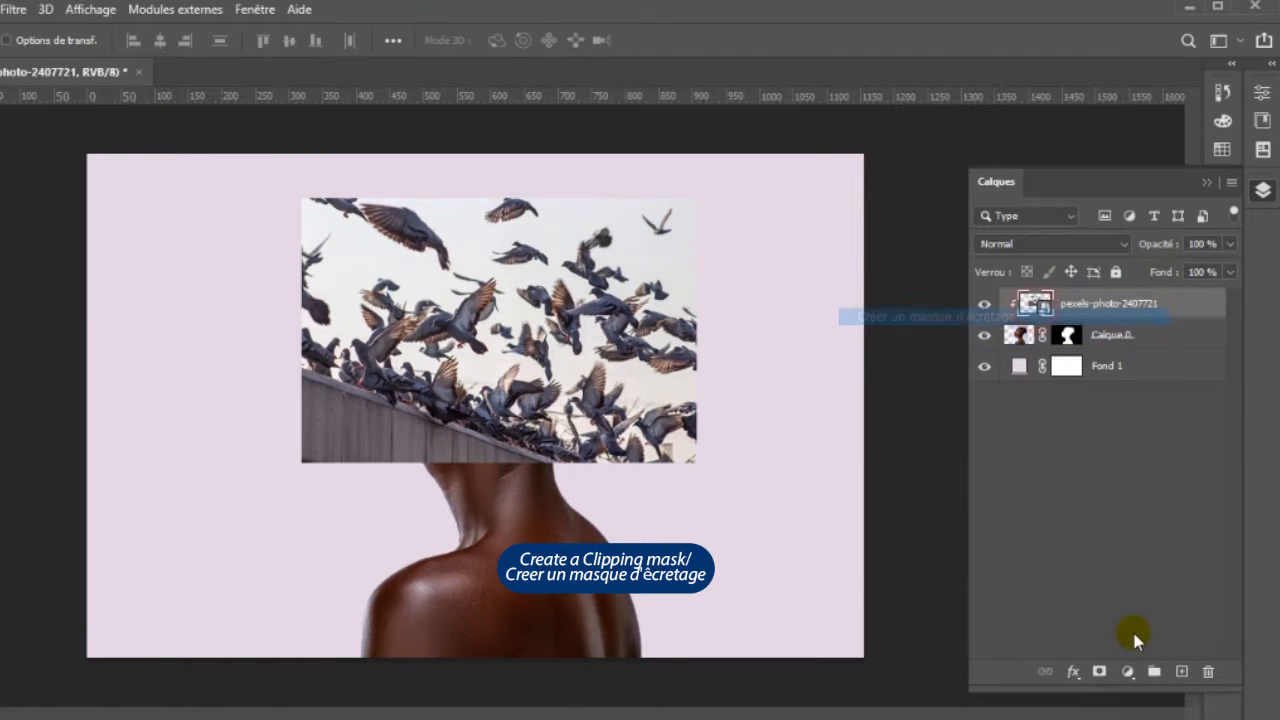
- Add a new layer on top and place pexels-photo-2764975.jpeg in it as an embedded image at its default size
{"action": "left_click", "coordinate": [1181, 671]}
{"action": "left_click", "coordinate": [52, 10]}
{"action": "left_click", "coordinate": [110, 410]}
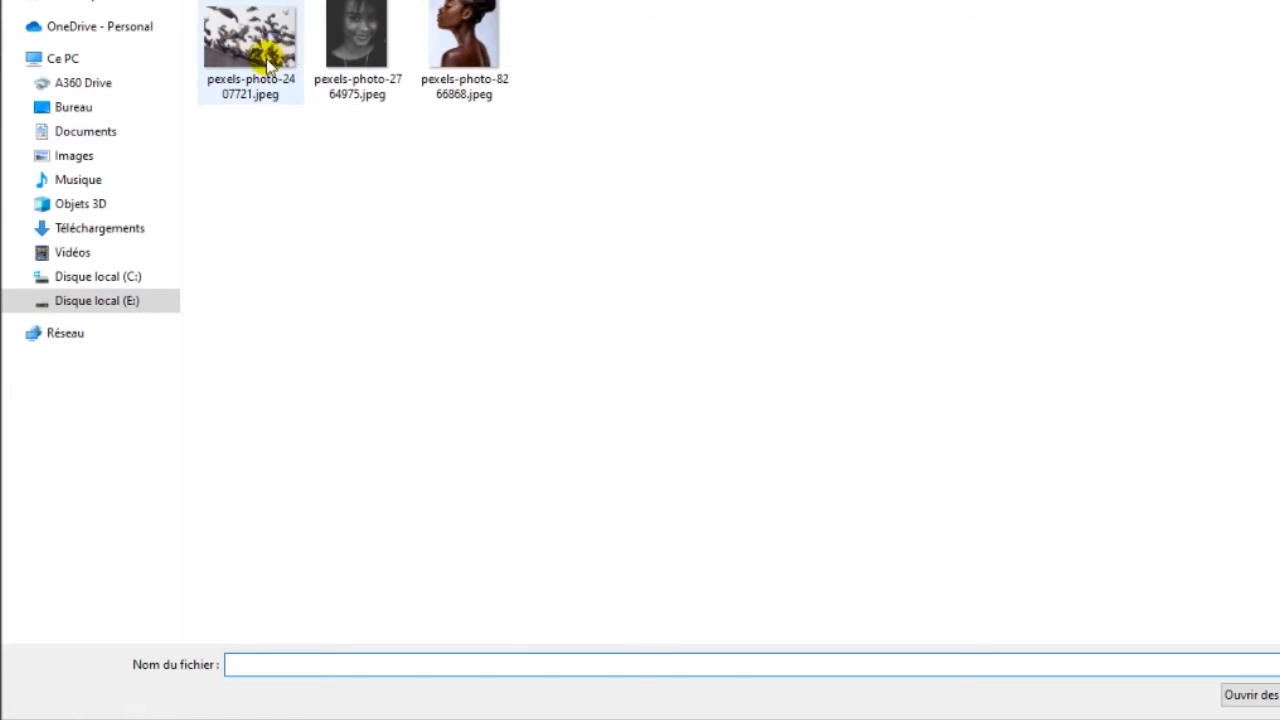
{"action": "left_click", "coordinate": [345, 40]}
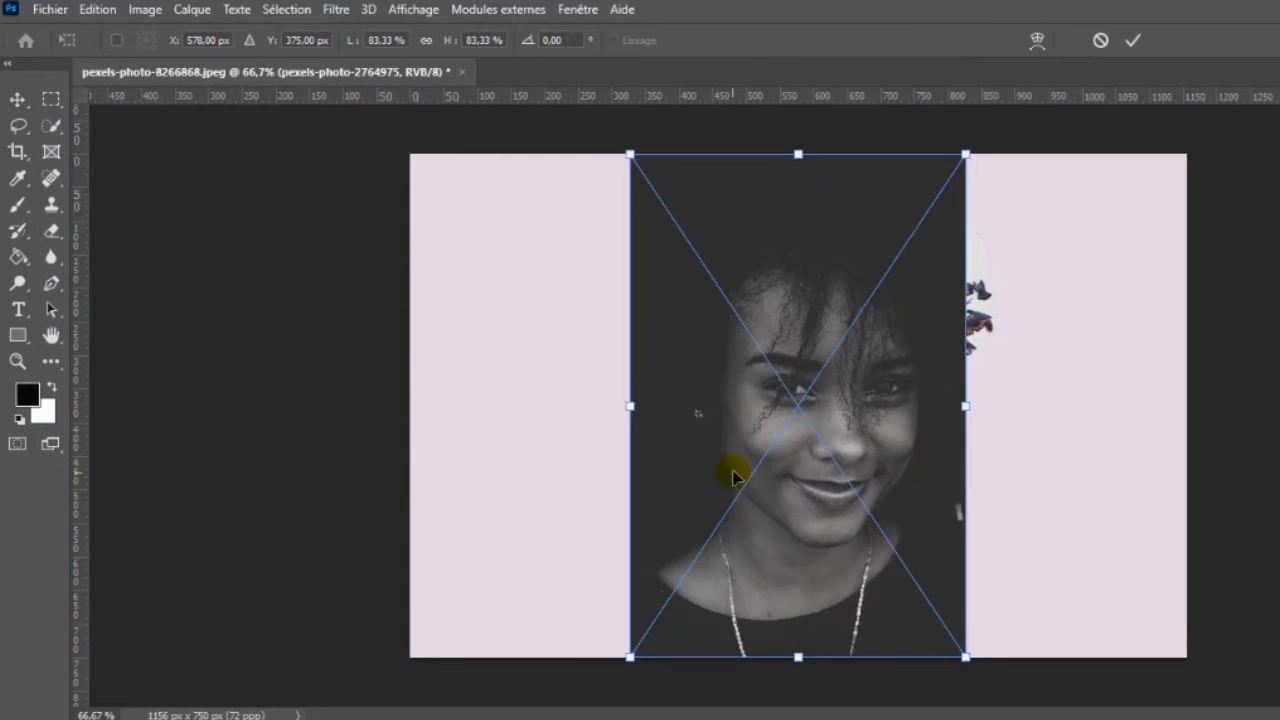
{"action": "left_click", "coordinate": [1137, 40]}
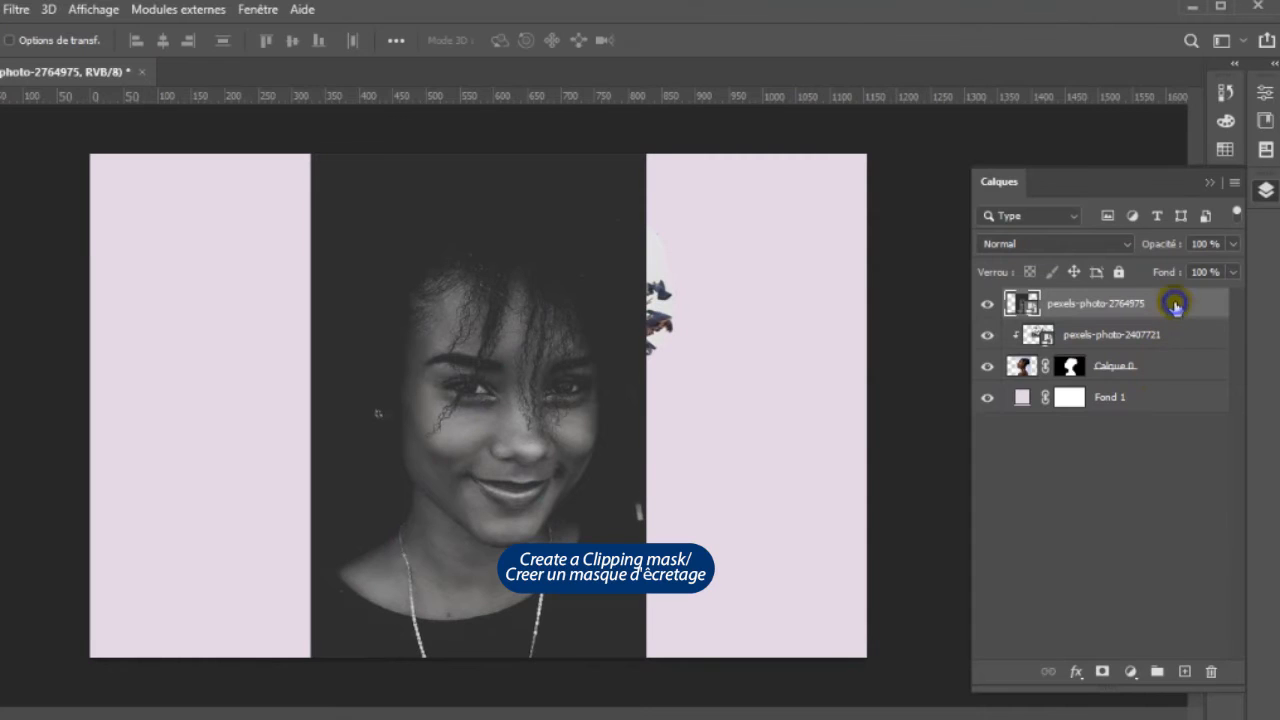
- Clip the smiling portrait photo to the silhouette and move it down so the face fills the neck and shoulders
{"action": "right_click", "coordinate": [1175, 305]}
{"action": "left_click", "coordinate": [1036, 318]}
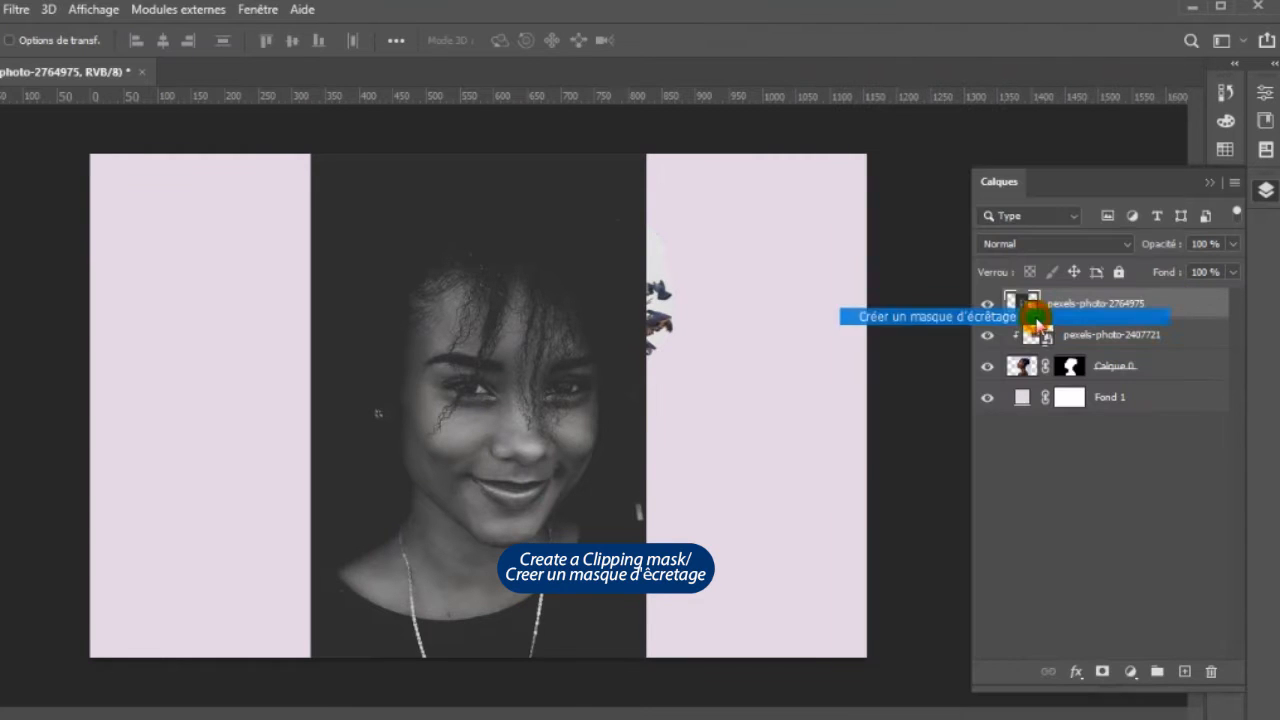
{"action": "left_click_drag", "start_coordinate": [508, 381], "coordinate": [498, 511]}
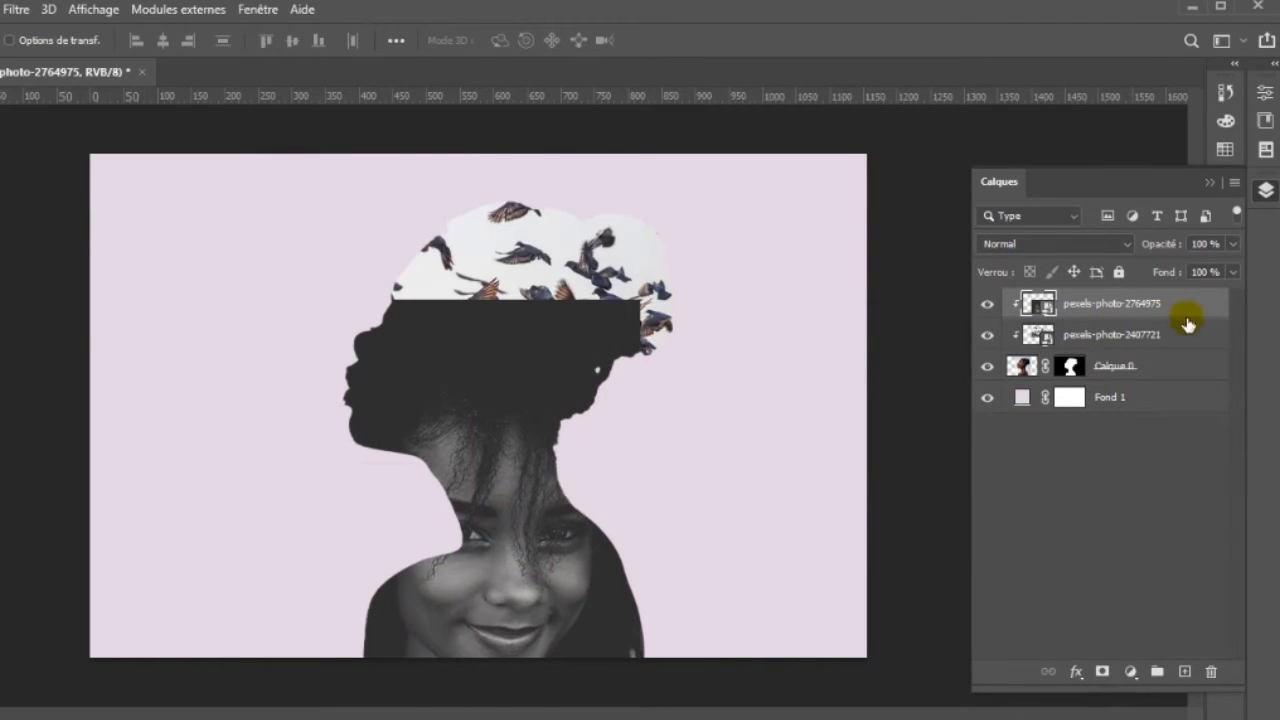
- Add a layer mask to both the smiling portrait layer and the pigeon photo layer
{"action": "left_click", "coordinate": [1102, 672]}
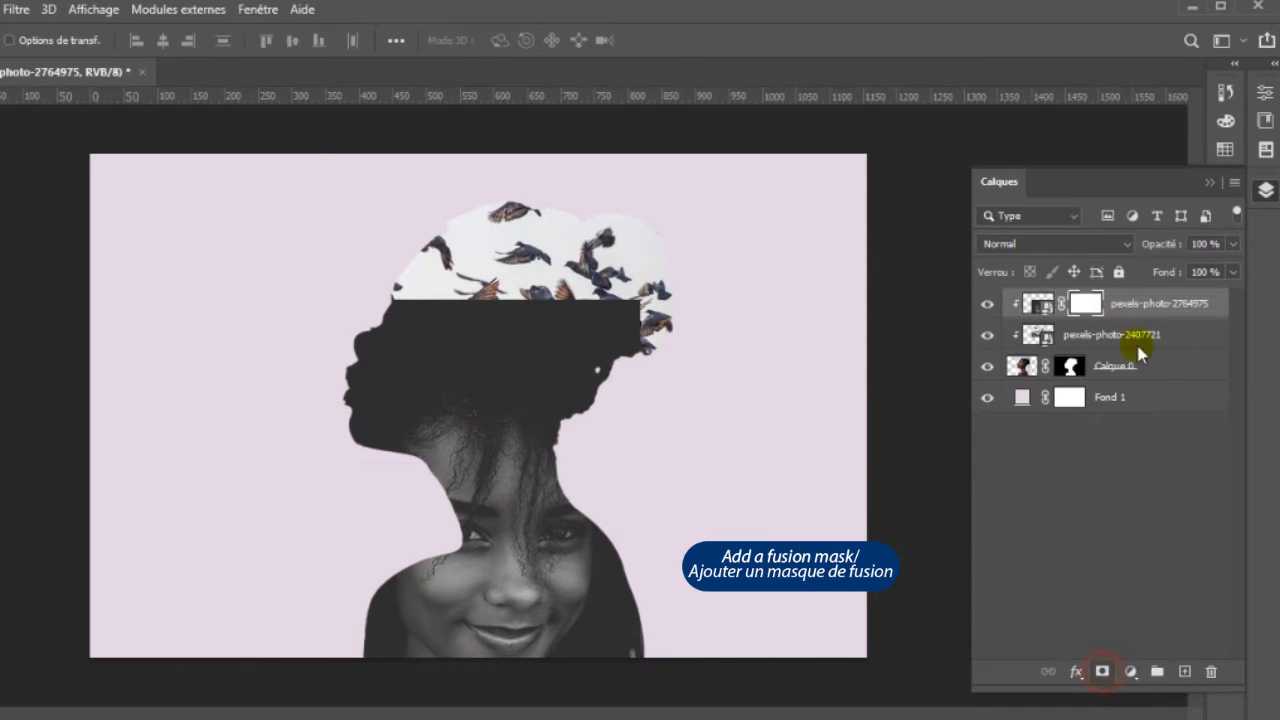
{"action": "left_click", "coordinate": [1171, 337]}
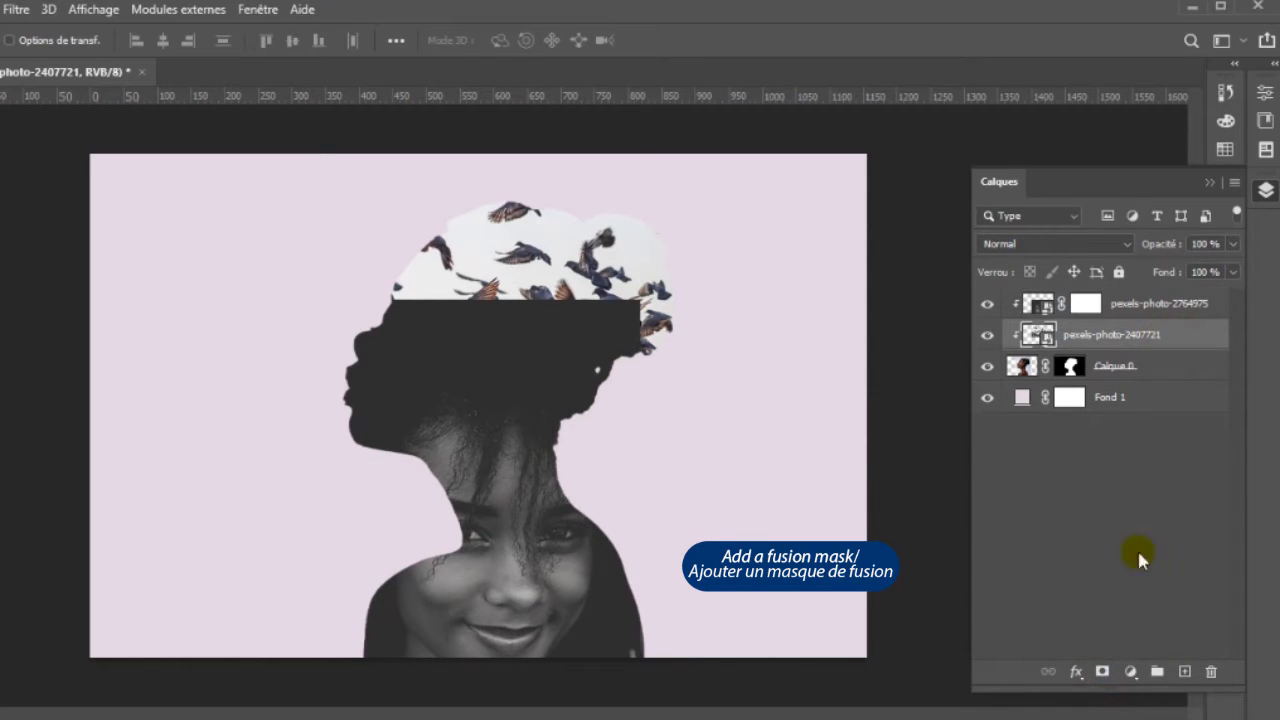
{"action": "left_click", "coordinate": [1100, 671]}
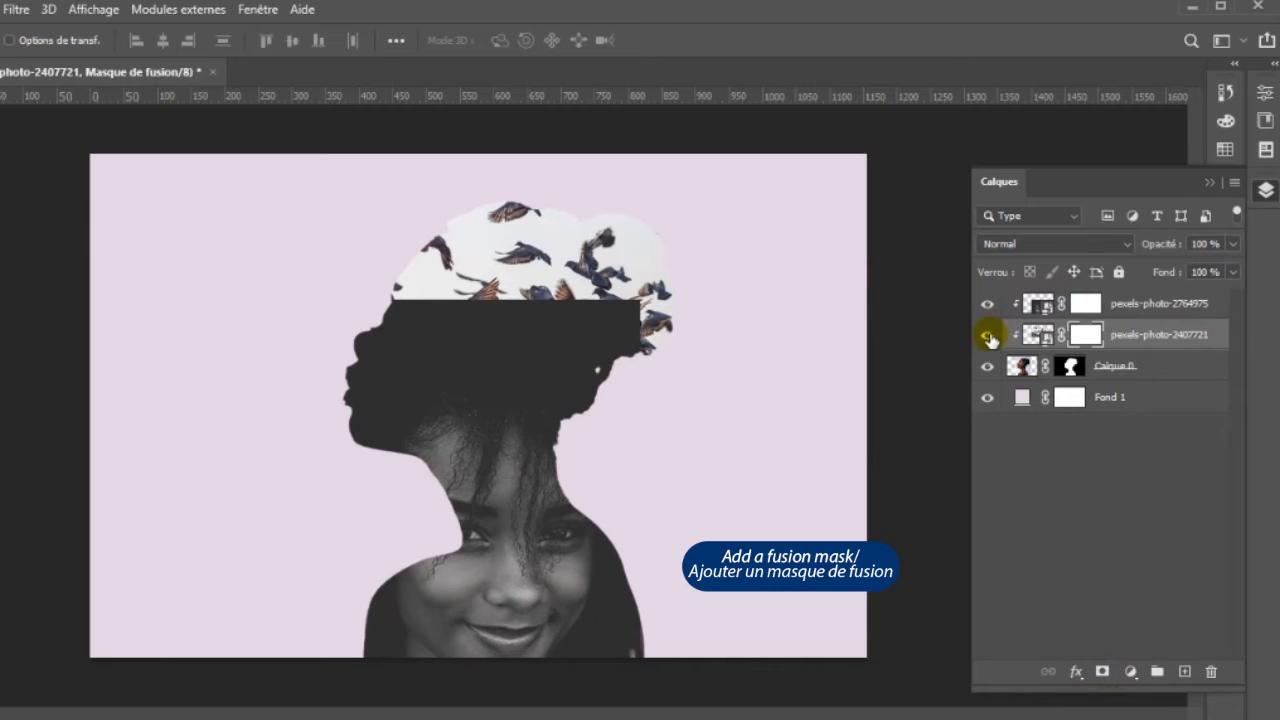
- Hide the smiling portrait layer and brush black on the pigeon layer's mask to reveal the woman's profile and soften the lower edge
{"action": "left_click", "coordinate": [989, 308]}
{"action": "left_click", "coordinate": [1086, 306]}
{"action": "left_click", "coordinate": [1089, 334]}
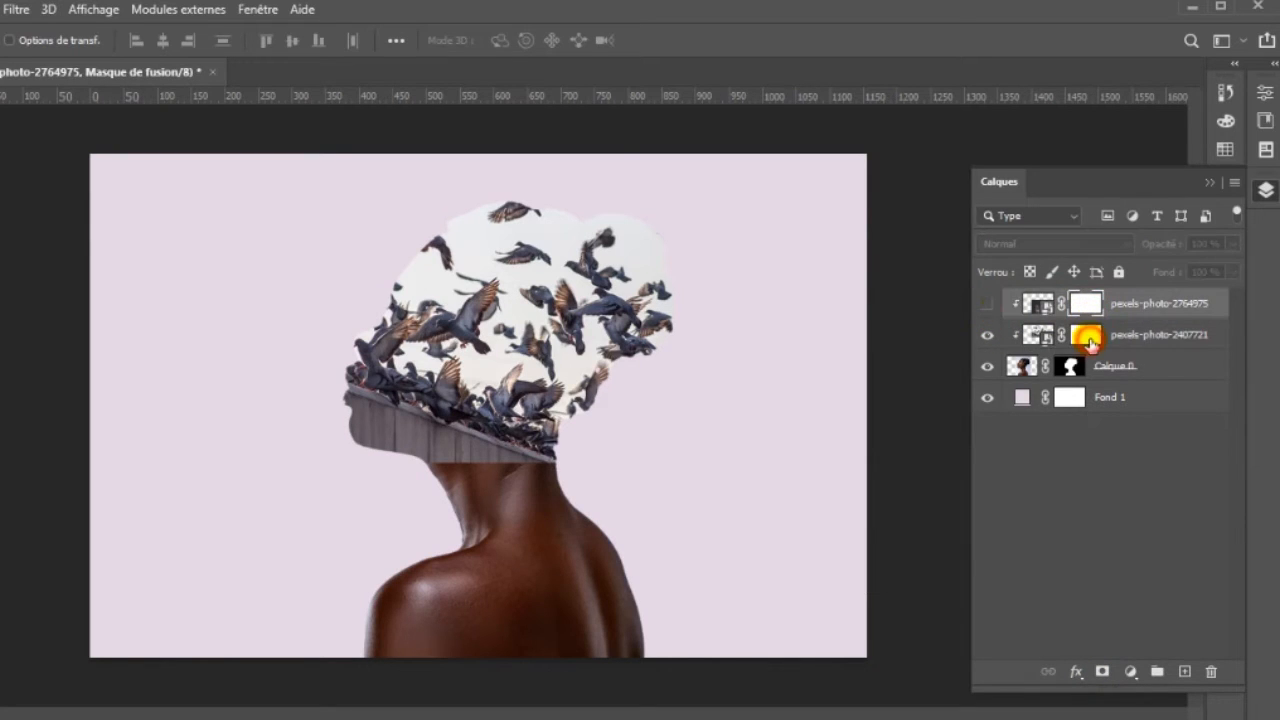
{"action": "key", "text": "b"}
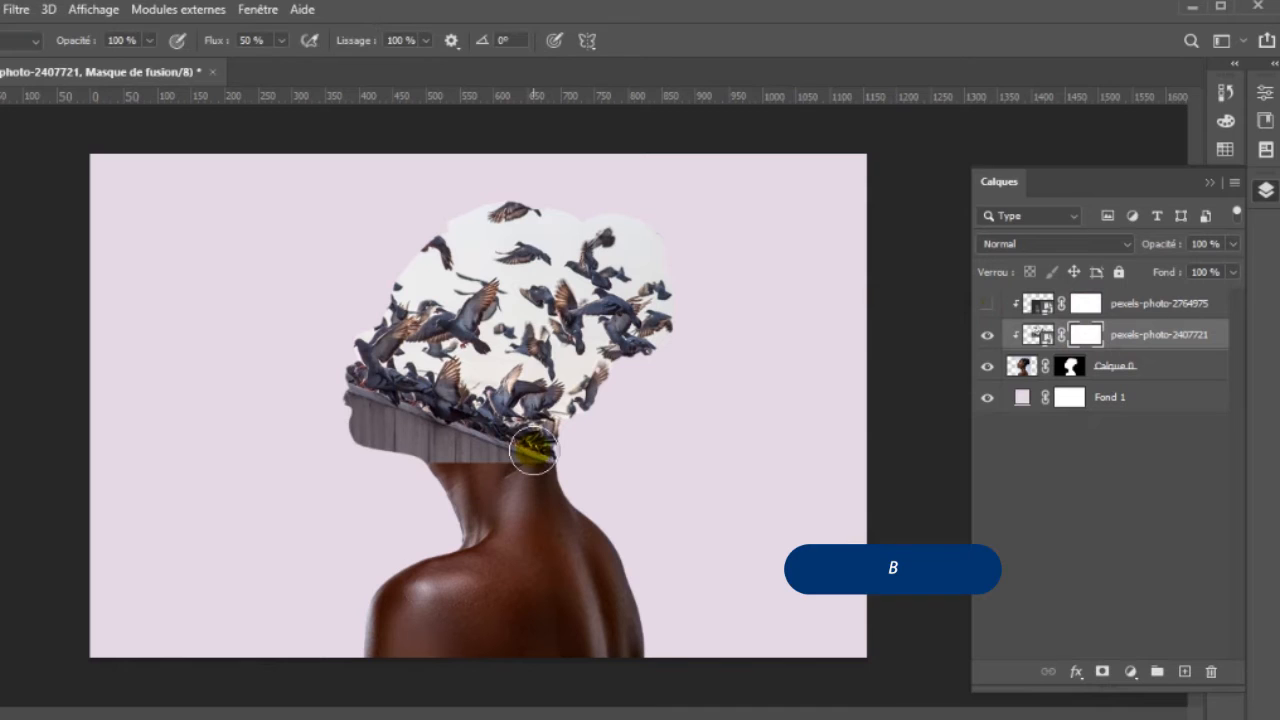
{"action": "mouse_move", "coordinate": [532, 450]}
{"action": "left_mouse_down"}
{"action": "mouse_move", "coordinate": [471, 477]}
{"action": "mouse_move", "coordinate": [343, 429]}
{"action": "mouse_move", "coordinate": [423, 367]}
{"action": "mouse_move", "coordinate": [398, 319]}
{"action": "mouse_move", "coordinate": [404, 282]}
{"action": "mouse_move", "coordinate": [404, 302]}
{"action": "mouse_move", "coordinate": [410, 280]}
{"action": "mouse_move", "coordinate": [434, 281]}
{"action": "mouse_move", "coordinate": [426, 271]}
{"action": "mouse_move", "coordinate": [416, 309]}
{"action": "mouse_move", "coordinate": [419, 278]}
{"action": "mouse_move", "coordinate": [369, 360]}
{"action": "mouse_move", "coordinate": [349, 354]}
{"action": "mouse_move", "coordinate": [364, 313]}
{"action": "mouse_move", "coordinate": [419, 273]}
{"action": "mouse_move", "coordinate": [393, 350]}
{"action": "mouse_move", "coordinate": [335, 406]}
{"action": "mouse_move", "coordinate": [390, 366]}
{"action": "mouse_move", "coordinate": [350, 436]}
{"action": "mouse_move", "coordinate": [413, 450]}
{"action": "mouse_move", "coordinate": [384, 463]}
{"action": "mouse_move", "coordinate": [334, 440]}
{"action": "mouse_move", "coordinate": [374, 304]}
{"action": "mouse_move", "coordinate": [402, 287]}
{"action": "mouse_move", "coordinate": [404, 268]}
{"action": "mouse_move", "coordinate": [358, 367]}
{"action": "mouse_move", "coordinate": [362, 343]}
{"action": "mouse_move", "coordinate": [319, 505]}
{"action": "mouse_move", "coordinate": [370, 344]}
{"action": "left_mouse_up"}
- Show the smiling portrait layer again and brush away its dark upper part on its mask to blend it with the birds and profile
{"action": "left_click", "coordinate": [987, 303]}
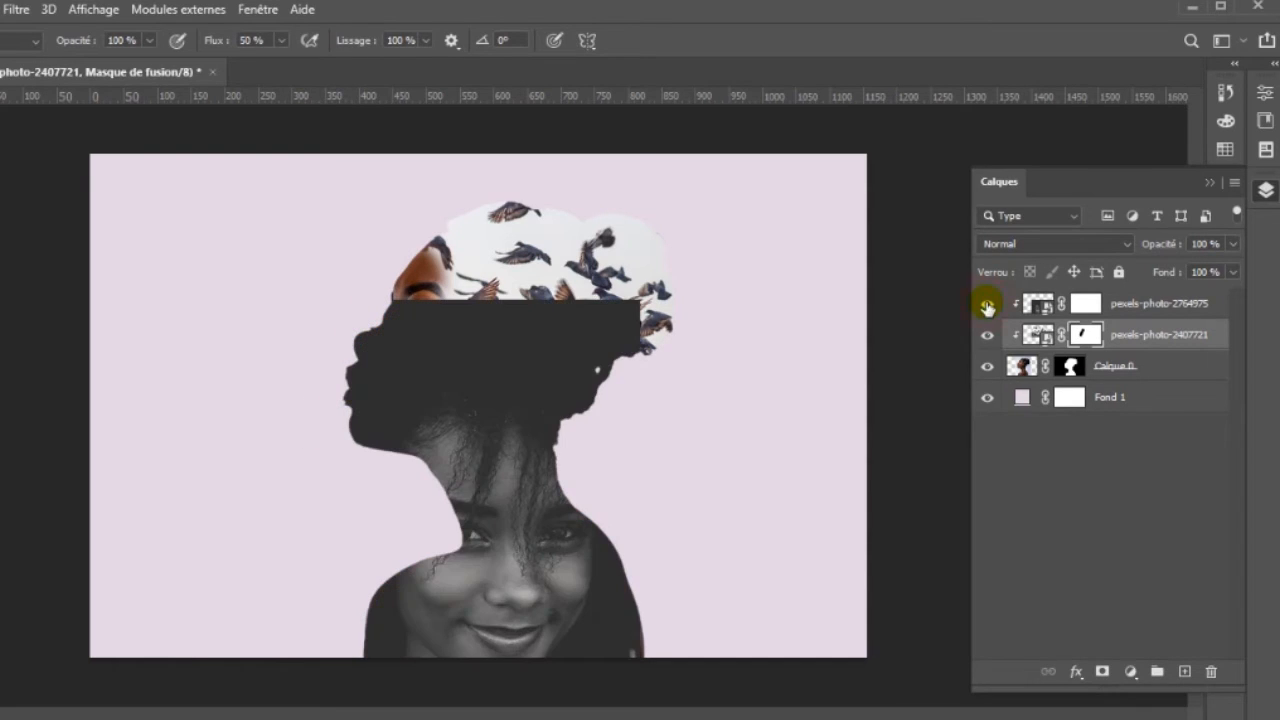
{"action": "left_click", "coordinate": [1086, 303]}
{"action": "left_click", "coordinate": [389, 323]}
{"action": "mouse_move", "coordinate": [389, 323]}
{"action": "left_mouse_down"}
{"action": "mouse_move", "coordinate": [333, 389]}
{"action": "mouse_move", "coordinate": [348, 374]}
{"action": "mouse_move", "coordinate": [370, 403]}
{"action": "mouse_move", "coordinate": [394, 388]}
{"action": "mouse_move", "coordinate": [402, 351]}
{"action": "mouse_move", "coordinate": [392, 355]}
{"action": "mouse_move", "coordinate": [433, 318]}
{"action": "mouse_move", "coordinate": [638, 307]}
{"action": "mouse_move", "coordinate": [622, 306]}
{"action": "mouse_move", "coordinate": [618, 361]}
{"action": "mouse_move", "coordinate": [603, 352]}
{"action": "mouse_move", "coordinate": [572, 418]}
{"action": "mouse_move", "coordinate": [582, 373]}
{"action": "mouse_move", "coordinate": [476, 332]}
{"action": "mouse_move", "coordinate": [438, 342]}
{"action": "mouse_move", "coordinate": [432, 368]}
{"action": "mouse_move", "coordinate": [410, 366]}
{"action": "mouse_move", "coordinate": [538, 359]}
{"action": "mouse_move", "coordinate": [520, 339]}
{"action": "mouse_move", "coordinate": [504, 376]}
{"action": "mouse_move", "coordinate": [561, 391]}
{"action": "mouse_move", "coordinate": [526, 367]}
{"action": "mouse_move", "coordinate": [577, 371]}
{"action": "mouse_move", "coordinate": [496, 387]}
{"action": "mouse_move", "coordinate": [427, 348]}
{"action": "mouse_move", "coordinate": [424, 377]}
{"action": "mouse_move", "coordinate": [412, 380]}
{"action": "mouse_move", "coordinate": [413, 358]}
{"action": "mouse_move", "coordinate": [409, 378]}
{"action": "mouse_move", "coordinate": [440, 335]}
{"action": "mouse_move", "coordinate": [542, 352]}
{"action": "mouse_move", "coordinate": [555, 331]}
{"action": "mouse_move", "coordinate": [595, 345]}
{"action": "mouse_move", "coordinate": [413, 278]}
{"action": "mouse_move", "coordinate": [614, 334]}
{"action": "mouse_move", "coordinate": [452, 323]}
{"action": "left_mouse_up"}
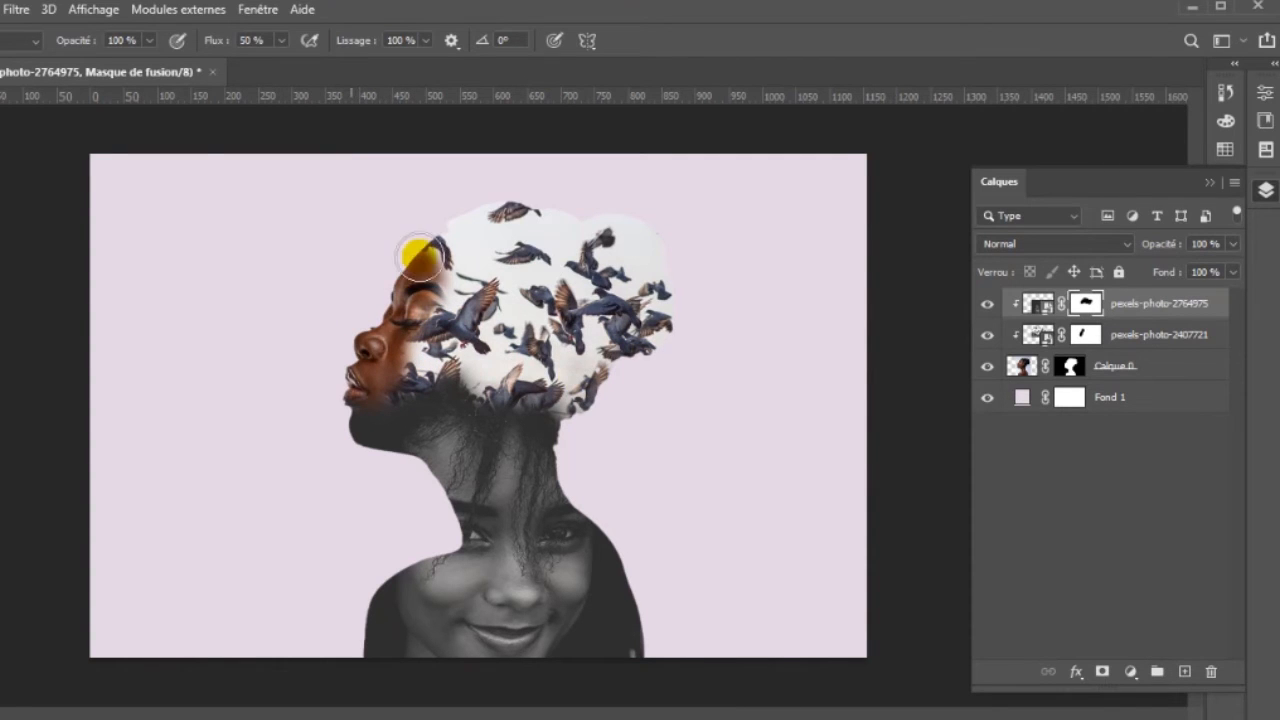
- Recolour the Fond 1 background fill with the near-white sampled from the pigeon photo's sky
{"action": "double_click", "coordinate": [1021, 400]}
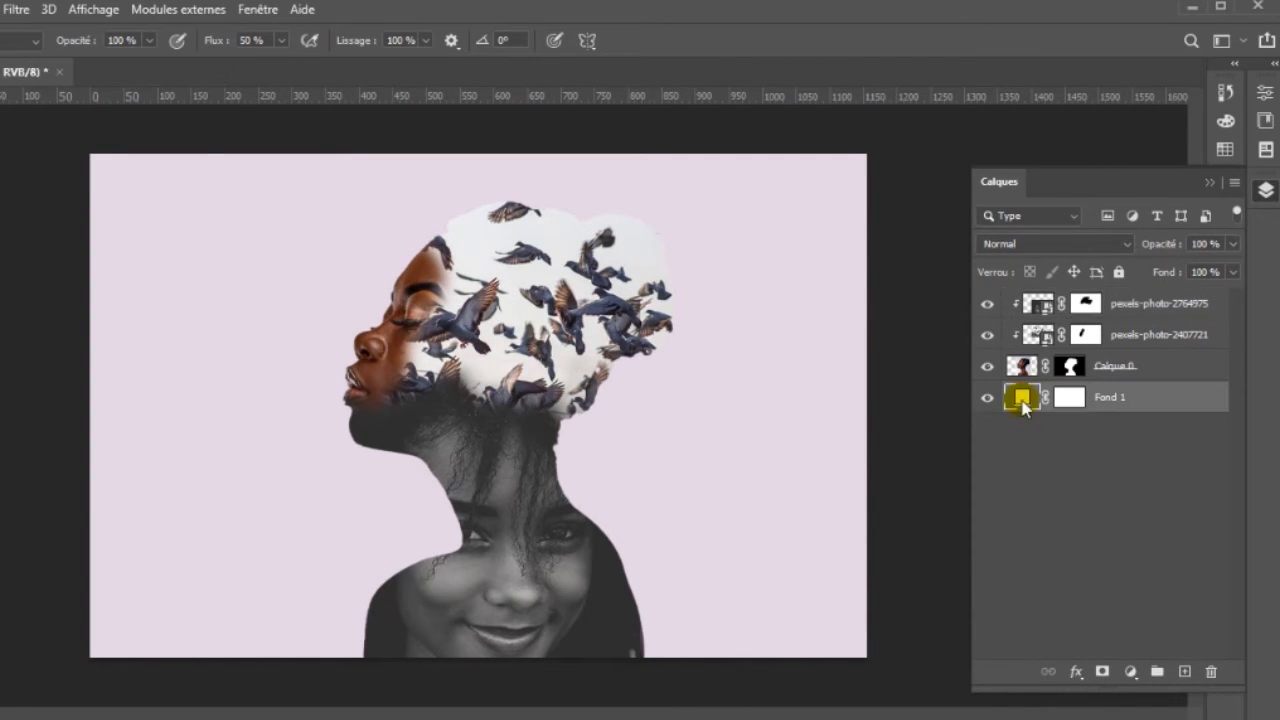
{"action": "left_click", "coordinate": [486, 251]}
{"action": "left_click", "coordinate": [1086, 222]}
- Paint on Calque 0's mask with a 44 px brush at 24 % hardness to erase the white areas around and between the birds
{"action": "left_click", "coordinate": [1071, 367]}
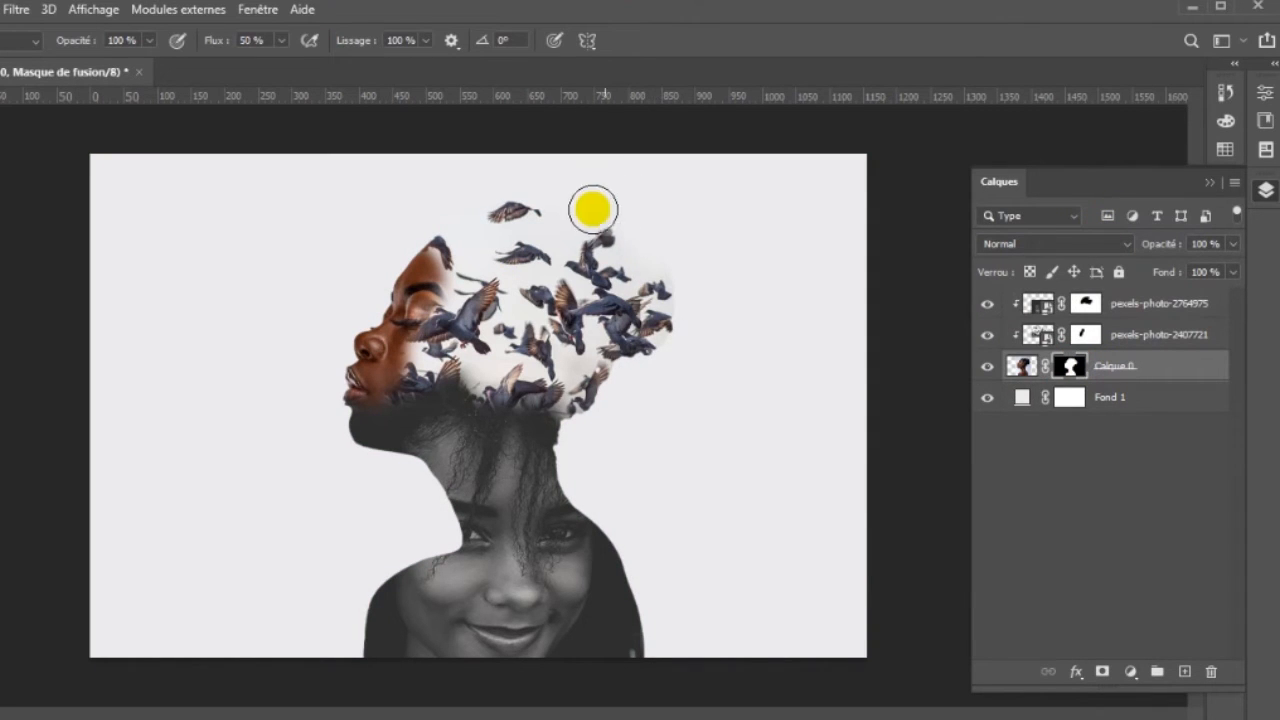
{"action": "right_click", "coordinate": [770, 254]}
{"action": "left_click_drag", "start_coordinate": [946, 298], "coordinate": [920, 305]}
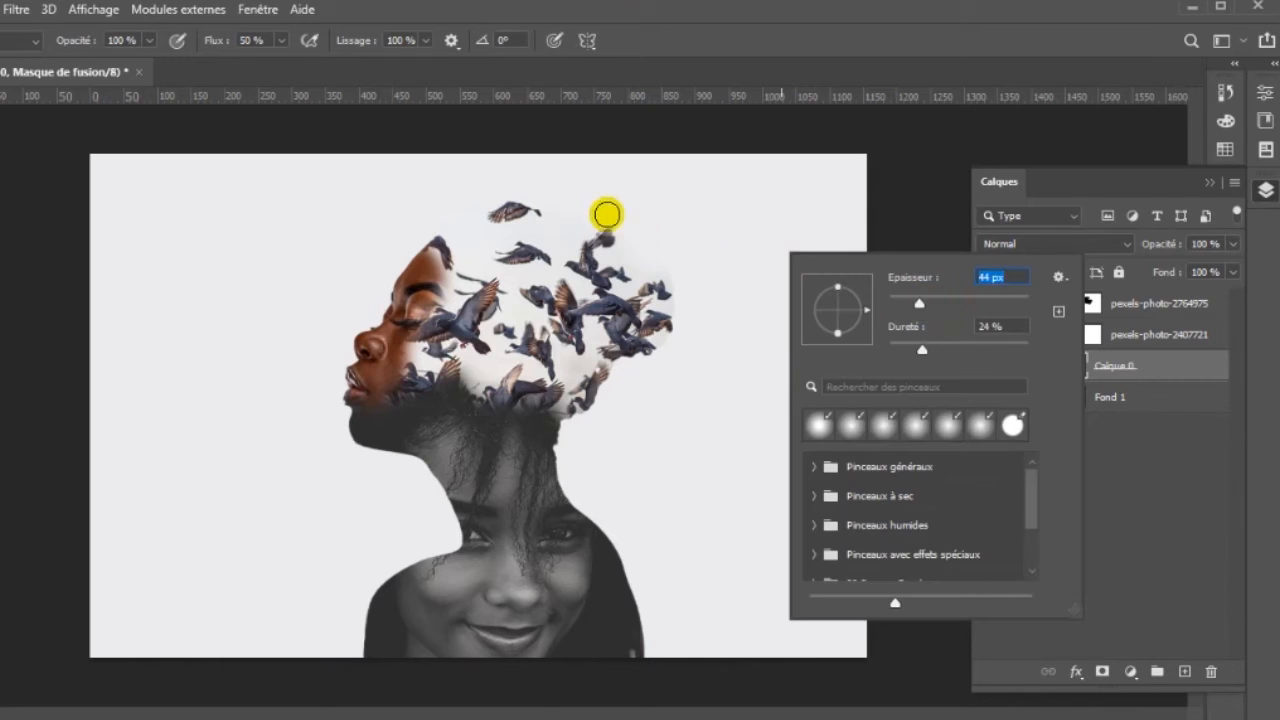
{"action": "left_click", "coordinate": [593, 212]}
{"action": "left_click", "coordinate": [654, 240]}
{"action": "left_click", "coordinate": [678, 279]}
{"action": "left_click", "coordinate": [663, 343]}
{"action": "left_click", "coordinate": [681, 280]}
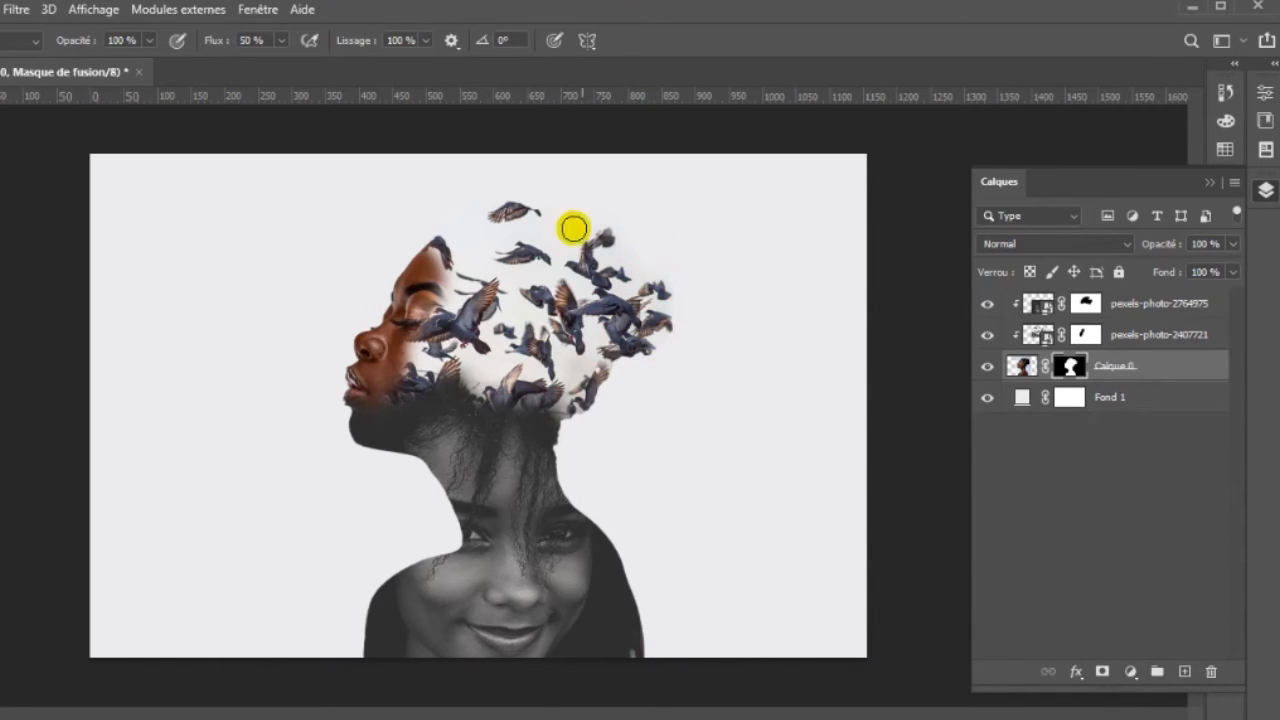
{"action": "mouse_move", "coordinate": [515, 310]}
{"action": "left_mouse_down"}
{"action": "mouse_move", "coordinate": [554, 357]}
{"action": "mouse_move", "coordinate": [592, 372]}
{"action": "left_mouse_up"}
{"action": "left_click", "coordinate": [571, 359]}
{"action": "left_click_drag", "start_coordinate": [592, 336], "coordinate": [582, 354]}
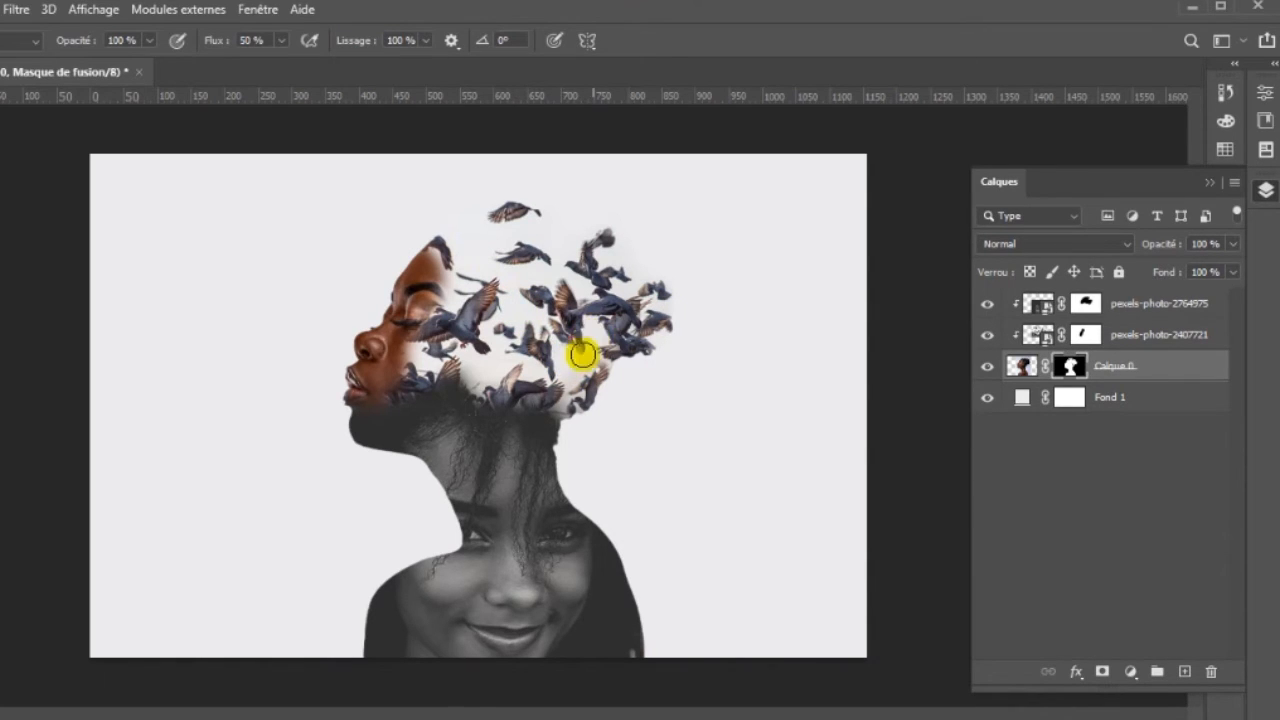
- Duplicate Calque 0 with its mask and hide the original Calque 0 layer beneath the copy
{"action": "key", "text": "ctrl+j"}
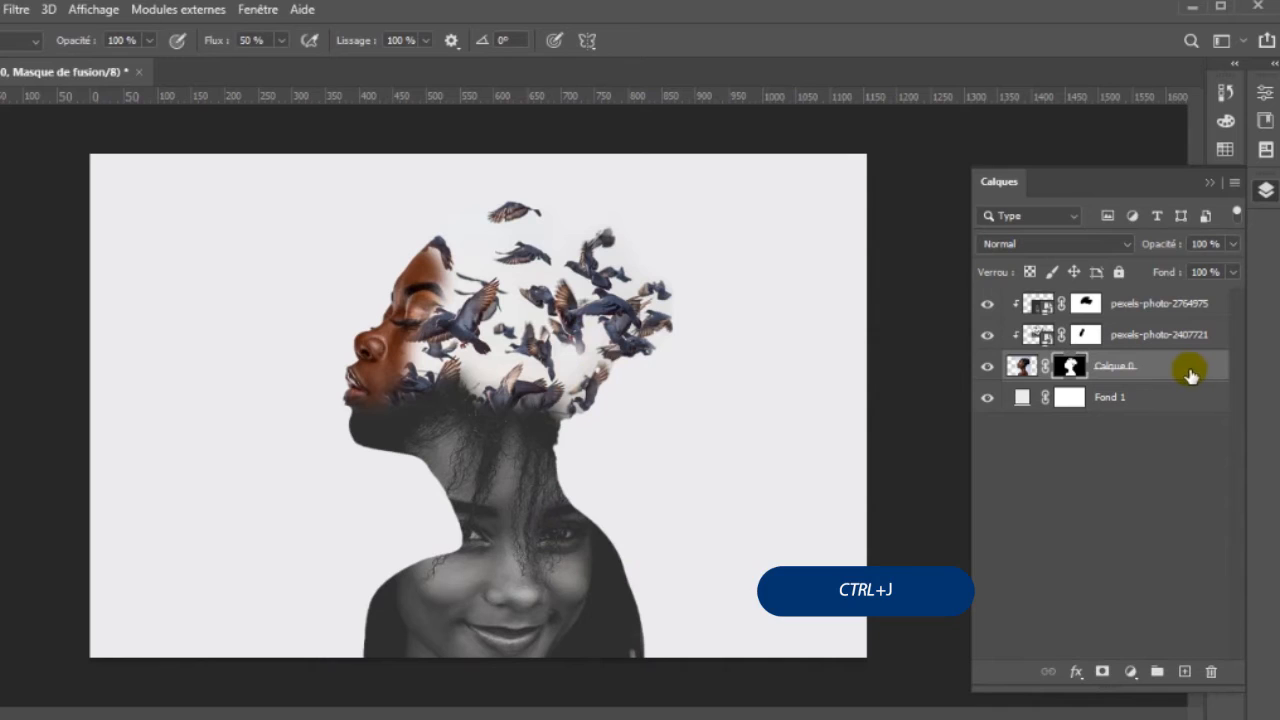
{"action": "key", "text": "ctrl+j"}
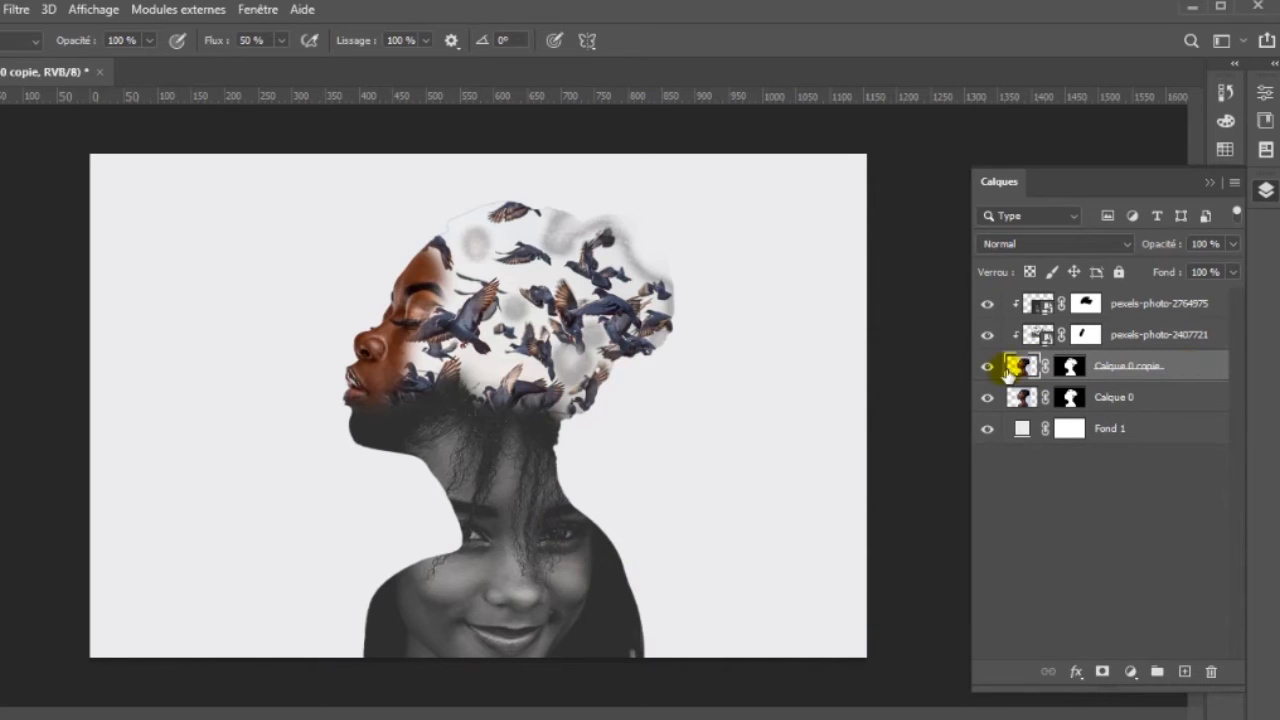
{"action": "key", "text": "shift+ctrl+u"}
{"action": "left_click", "coordinate": [988, 399]}
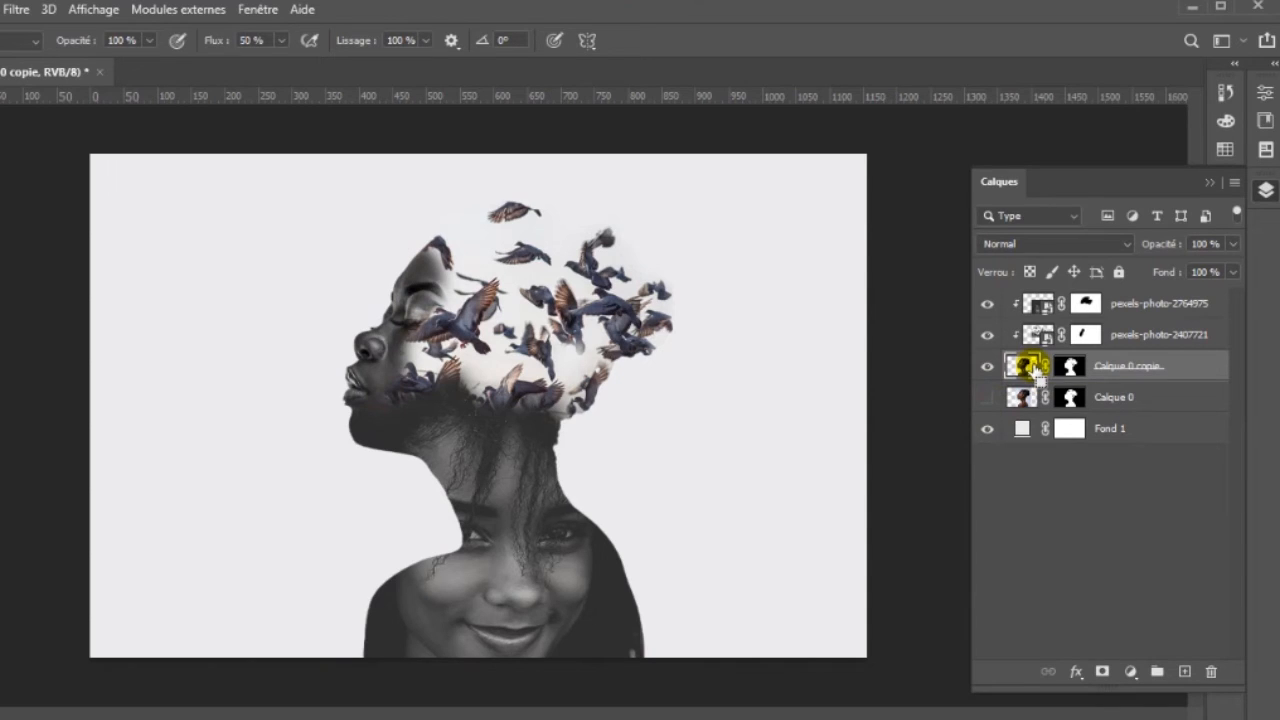
{"action": "left_click", "coordinate": [1160, 406]}
{"action": "left_click", "coordinate": [989, 400]}
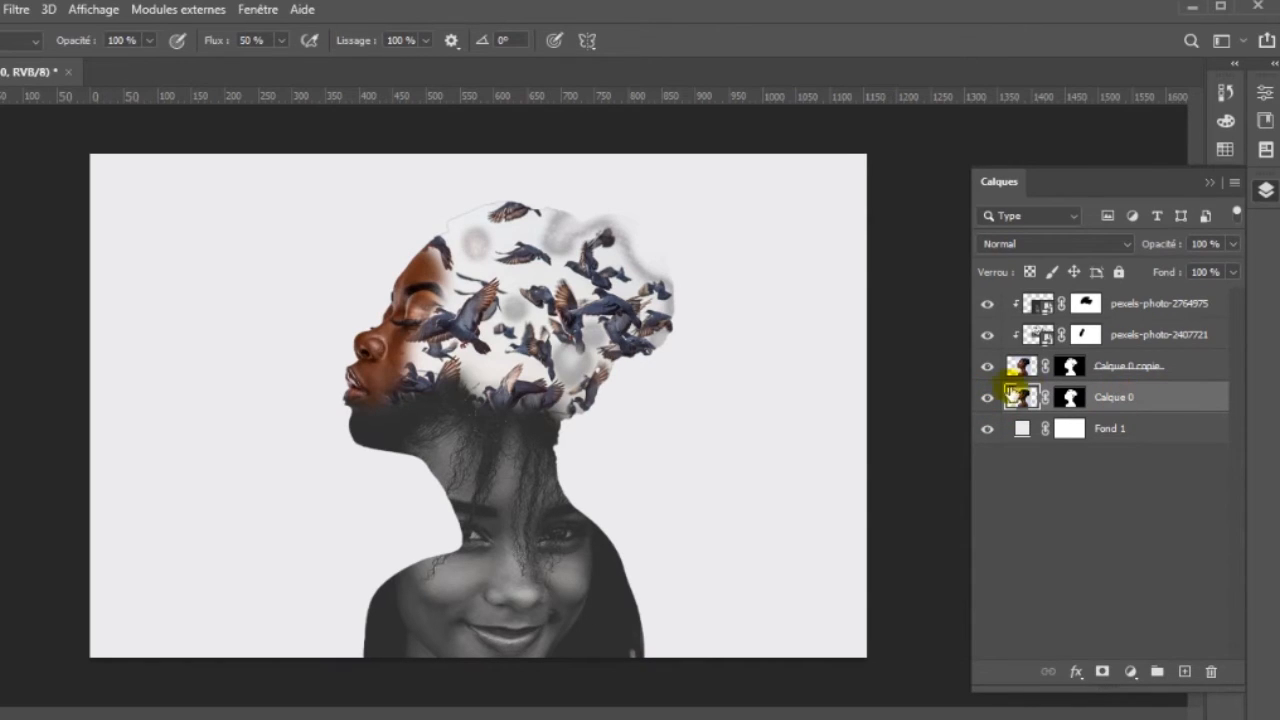
{"action": "left_click", "coordinate": [989, 400]}
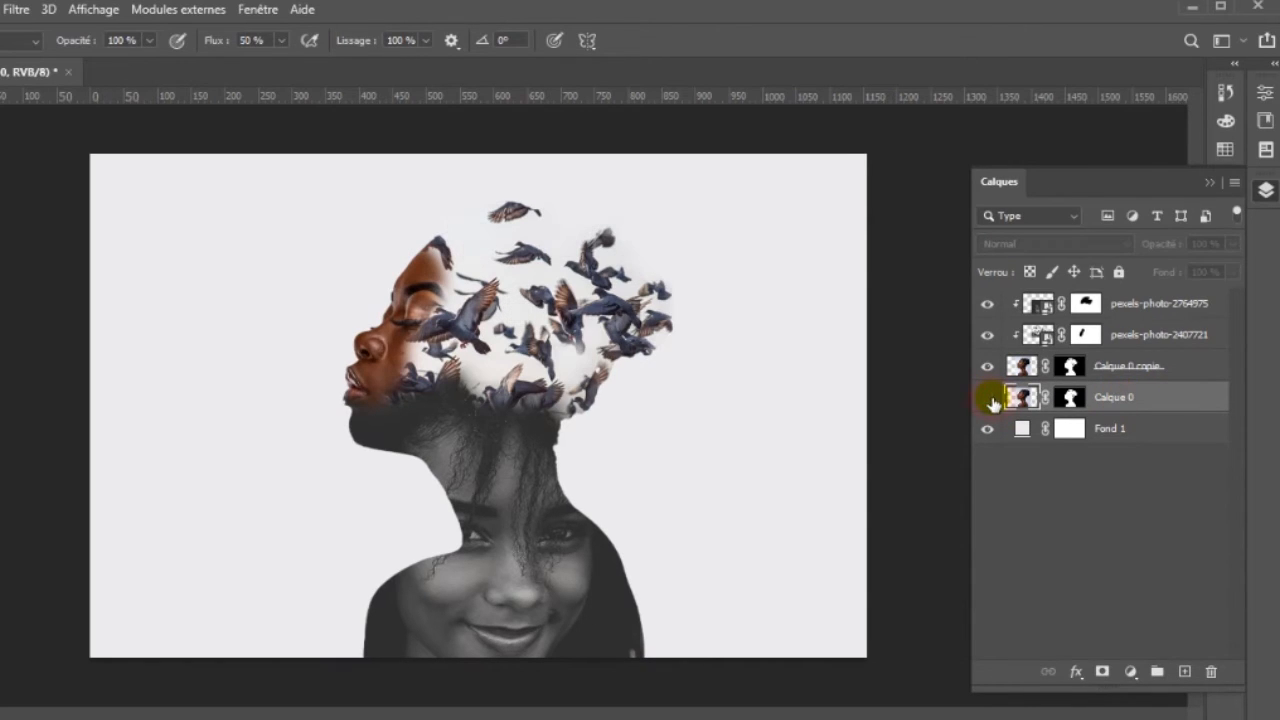
- Brush black on the pexels-photo-2764975 layer's mask to reveal the woman's brown skin along the shoulder edge in front of the smiling portrait
{"action": "left_click", "coordinate": [1147, 302]}
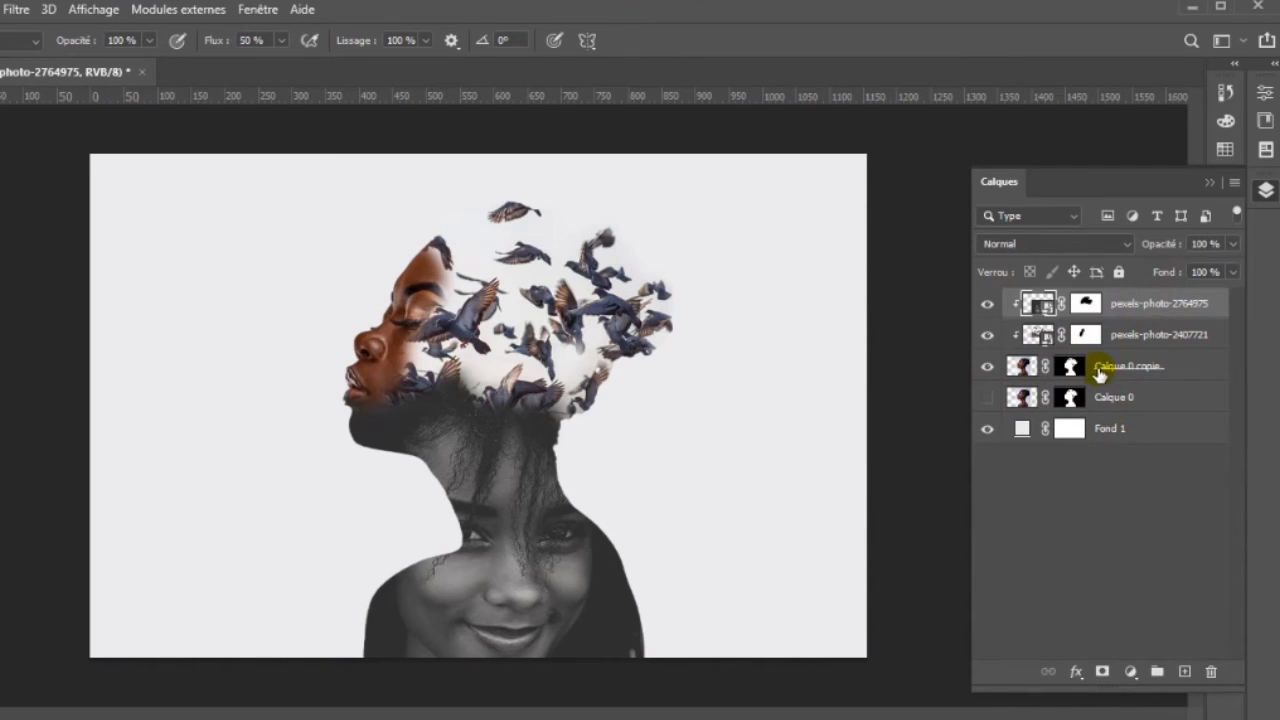
{"action": "left_click", "coordinate": [1082, 305]}
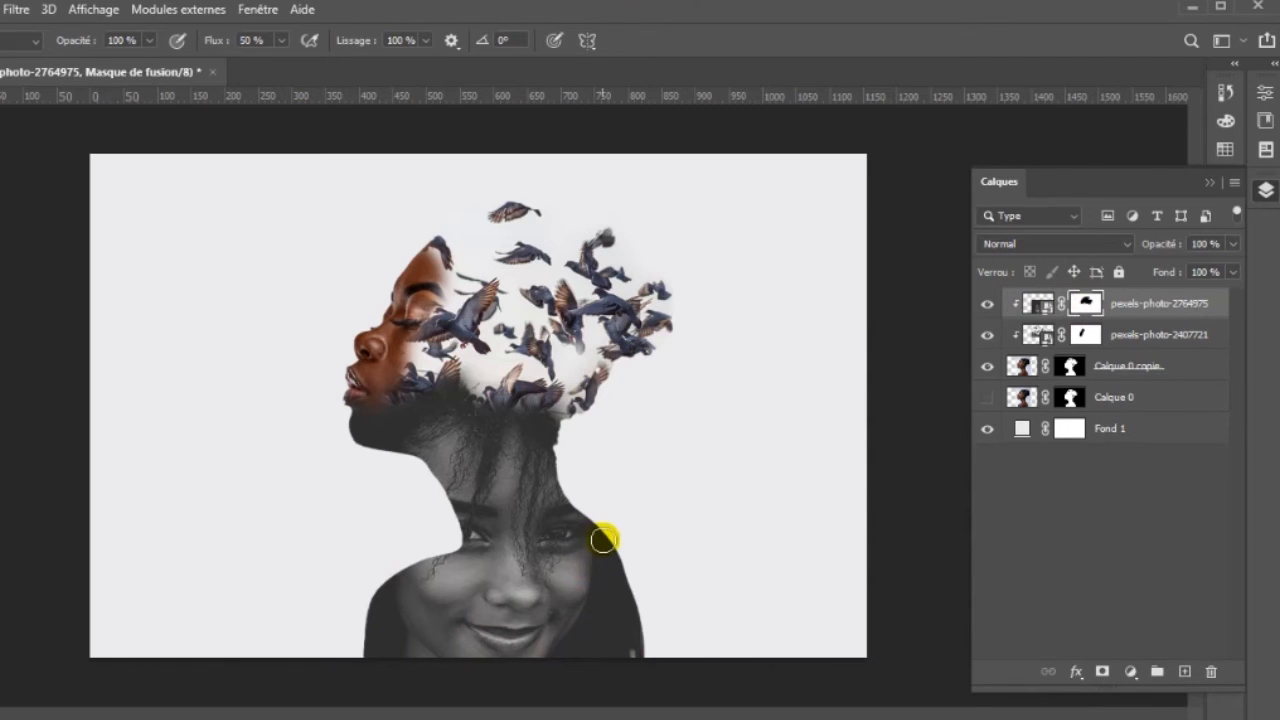
{"action": "left_click_drag", "start_coordinate": [368, 625], "coordinate": [371, 600]}
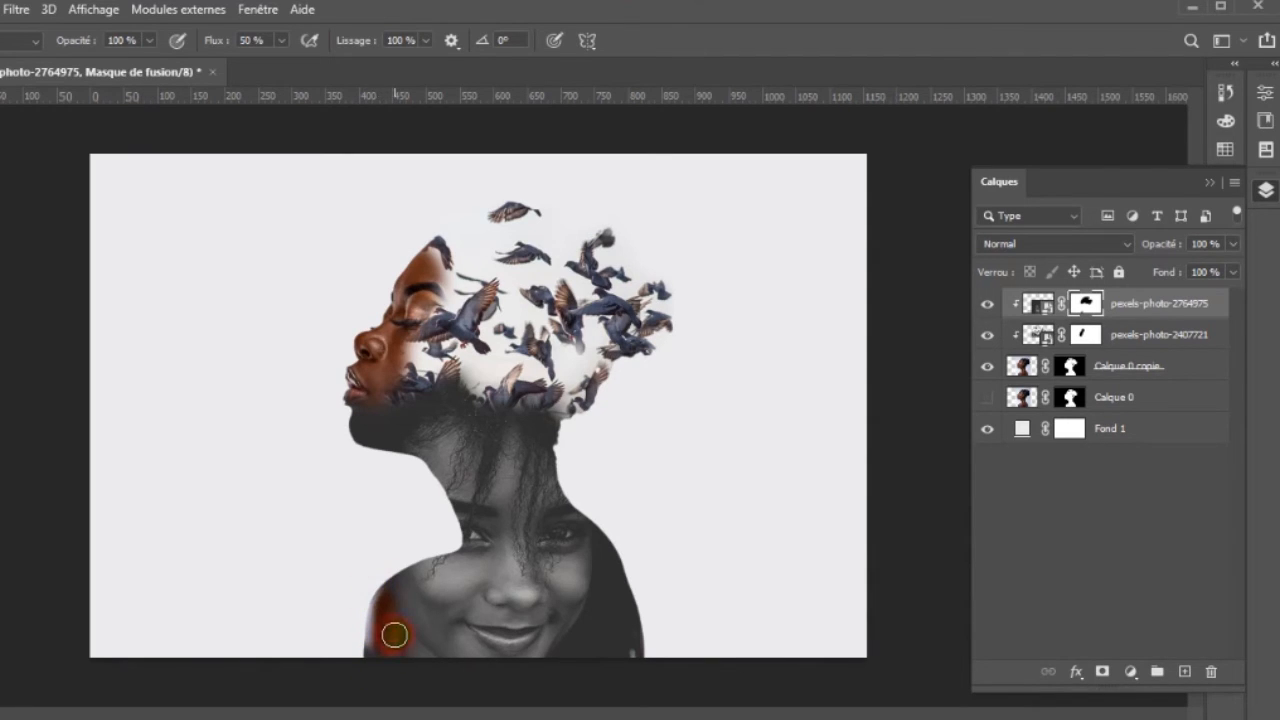
{"action": "mouse_move", "coordinate": [359, 673]}
{"action": "left_mouse_down"}
{"action": "mouse_move", "coordinate": [371, 589]}
{"action": "mouse_move", "coordinate": [388, 569]}
{"action": "mouse_move", "coordinate": [363, 614]}
{"action": "mouse_move", "coordinate": [378, 581]}
{"action": "left_mouse_up"}
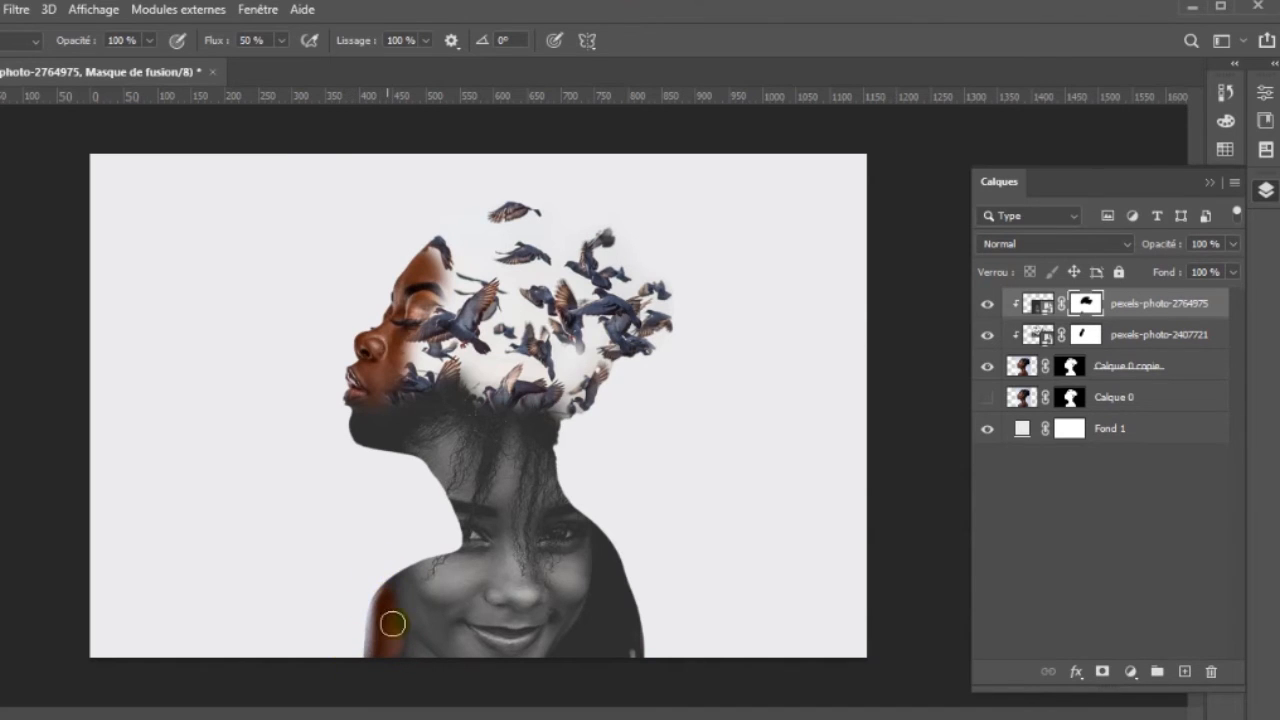
{"action": "mouse_move", "coordinate": [395, 627]}
{"action": "left_mouse_down"}
{"action": "mouse_move", "coordinate": [380, 566]}
{"action": "mouse_move", "coordinate": [405, 659]}
{"action": "left_mouse_up"}
{"action": "mouse_move", "coordinate": [382, 587]}
{"action": "left_mouse_down"}
{"action": "mouse_move", "coordinate": [391, 665]}
{"action": "mouse_move", "coordinate": [369, 608]}
{"action": "left_mouse_up"}
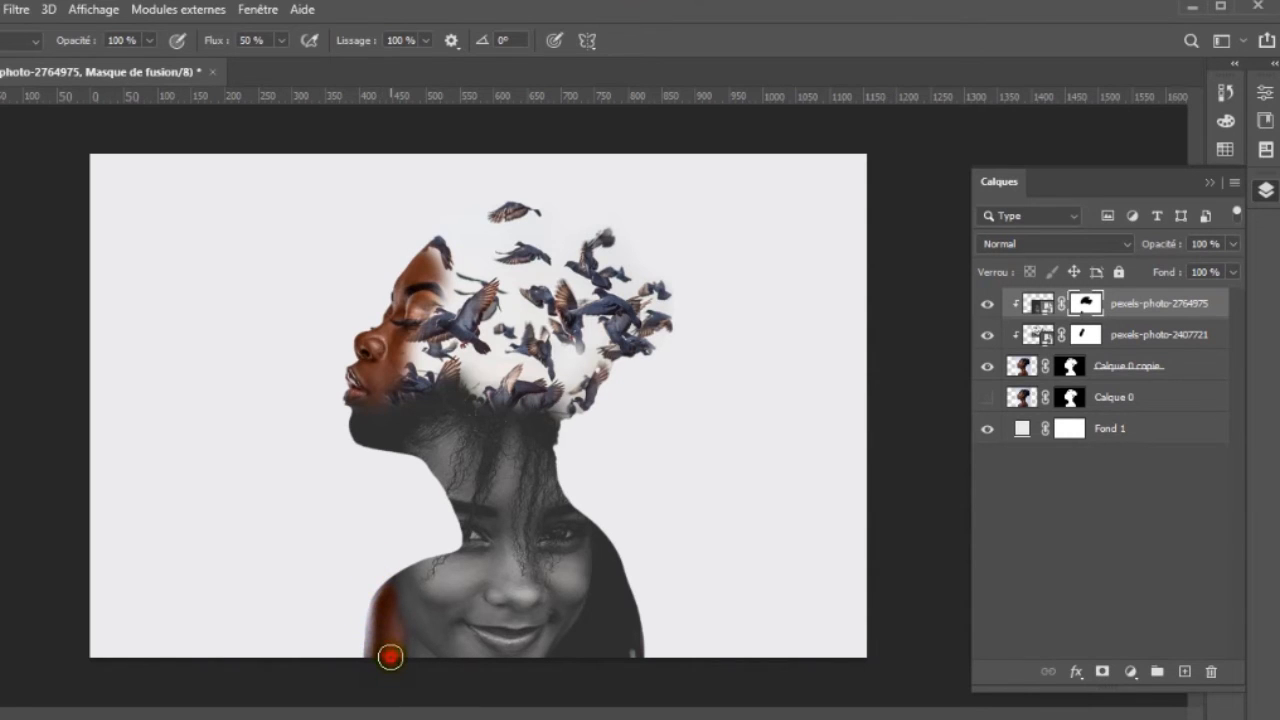
{"action": "mouse_move", "coordinate": [390, 629]}
{"action": "left_mouse_down"}
{"action": "mouse_move", "coordinate": [371, 578]}
{"action": "mouse_move", "coordinate": [367, 653]}
{"action": "mouse_move", "coordinate": [373, 560]}
{"action": "mouse_move", "coordinate": [370, 605]}
{"action": "left_mouse_up"}
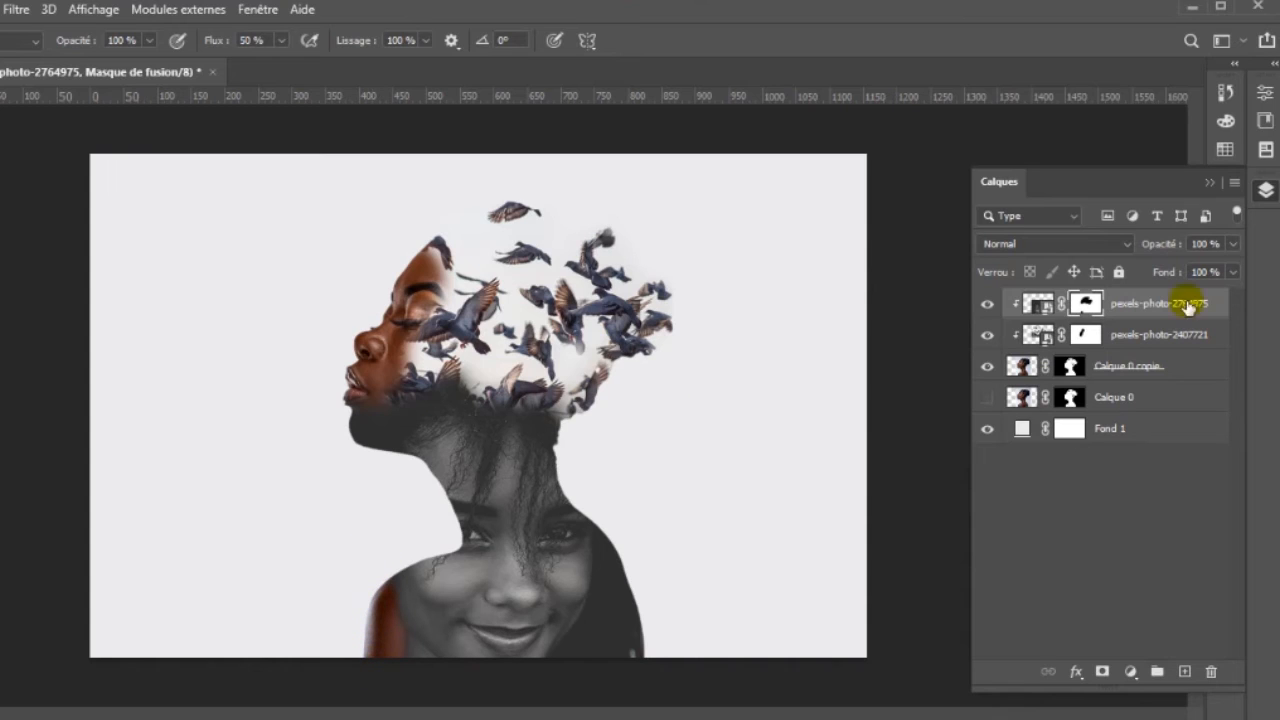
- Add a Color Balance adjustment layer above all layers and shift the midtones towards red to +51
{"action": "left_click", "coordinate": [1131, 674]}
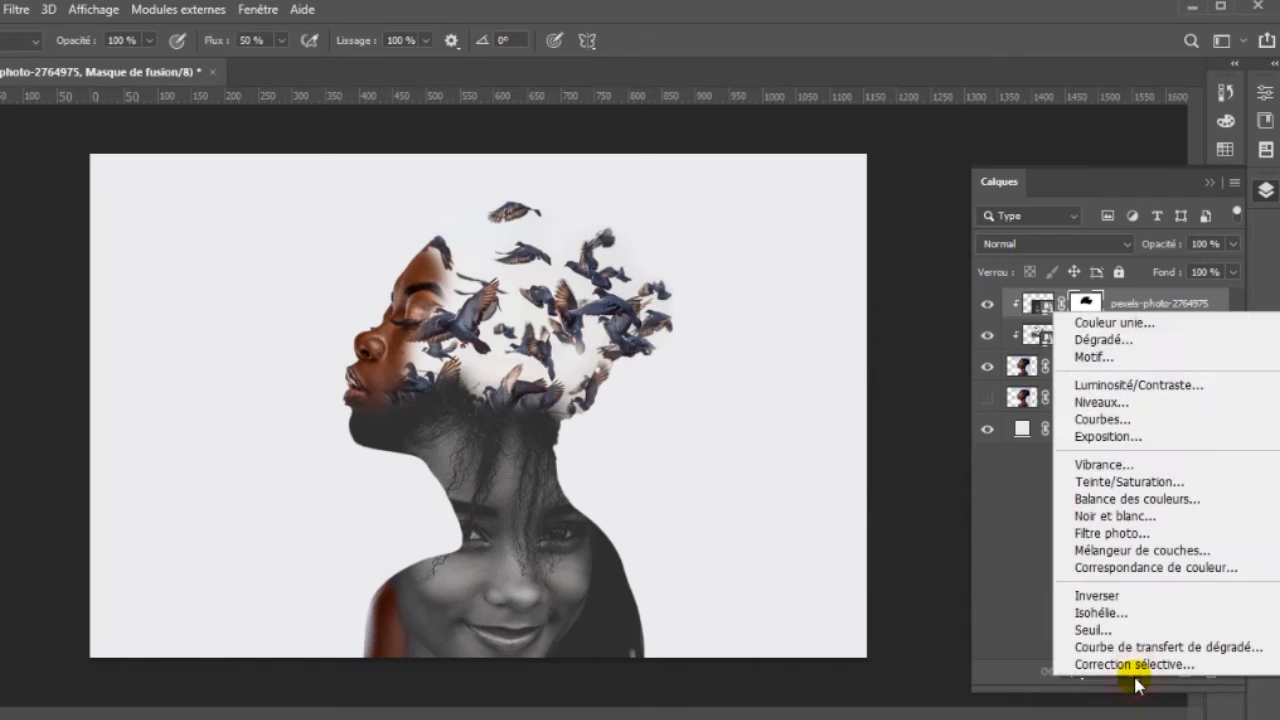
{"action": "left_click", "coordinate": [1131, 498]}
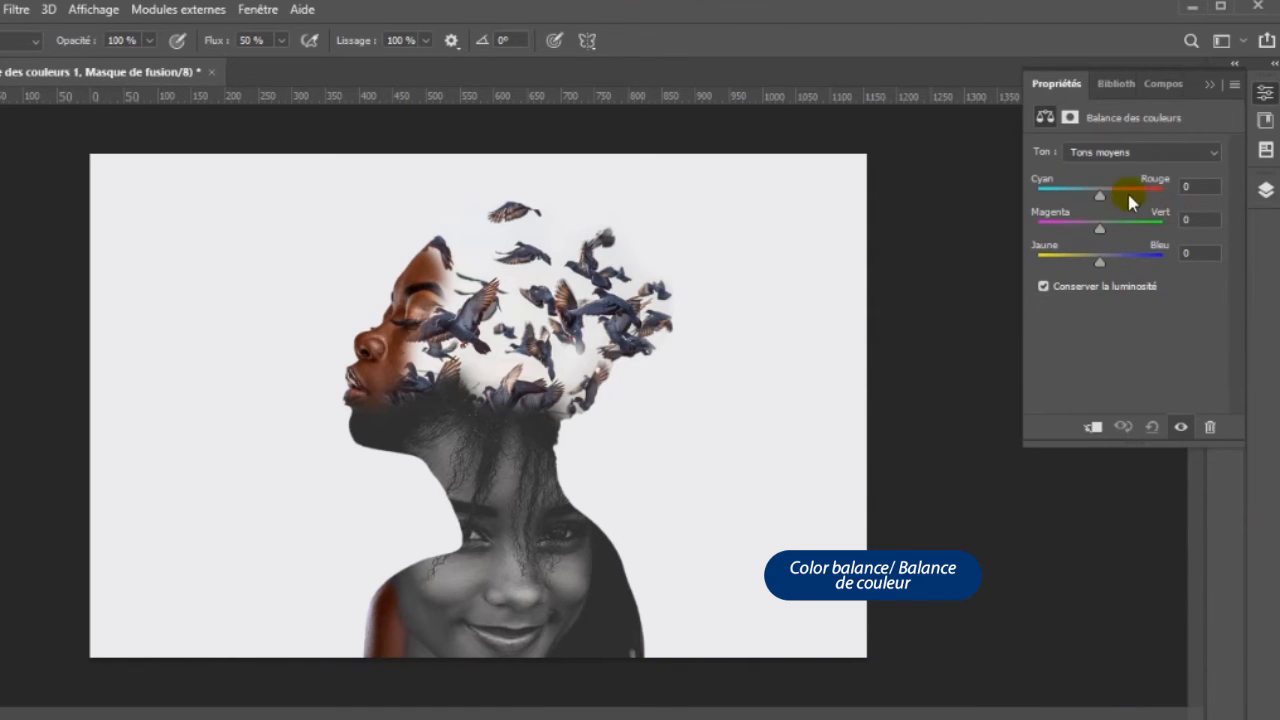
{"action": "mouse_move", "coordinate": [1096, 195]}
{"action": "left_mouse_down"}
{"action": "mouse_move", "coordinate": [1049, 189]}
{"action": "mouse_move", "coordinate": [1119, 190]}
{"action": "left_mouse_up"}
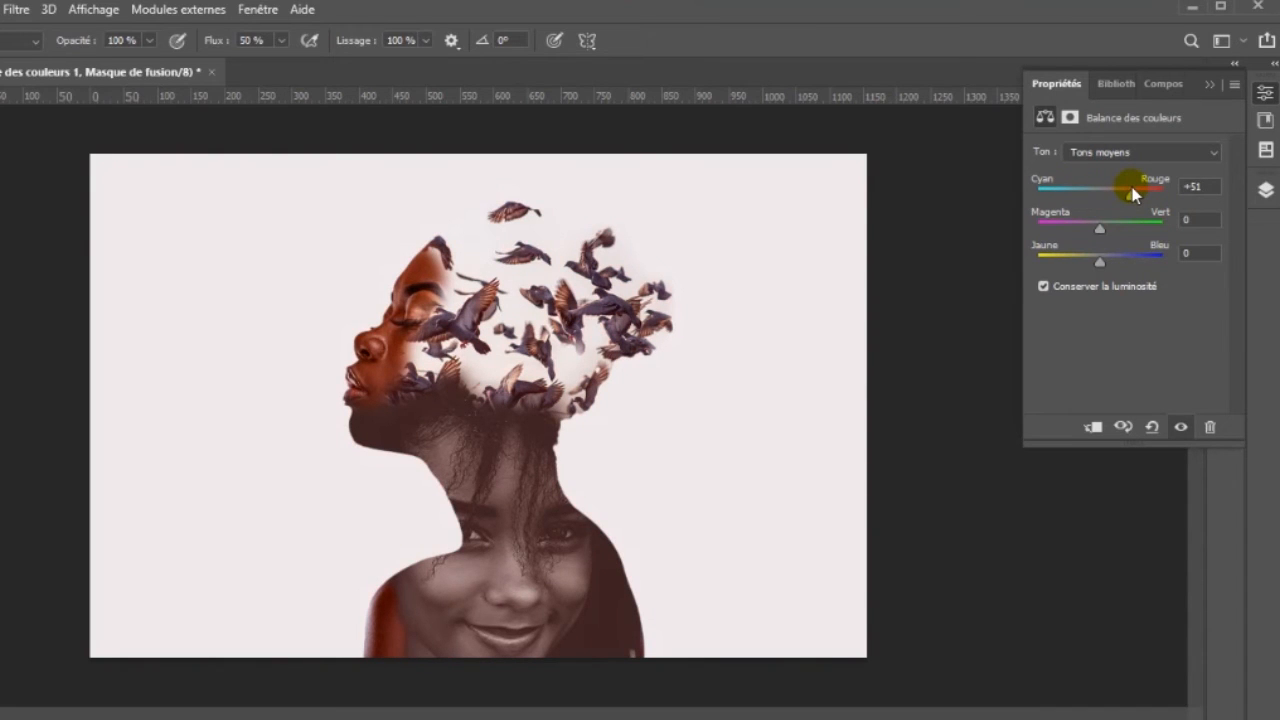
{"action": "left_click", "coordinate": [1265, 192]}
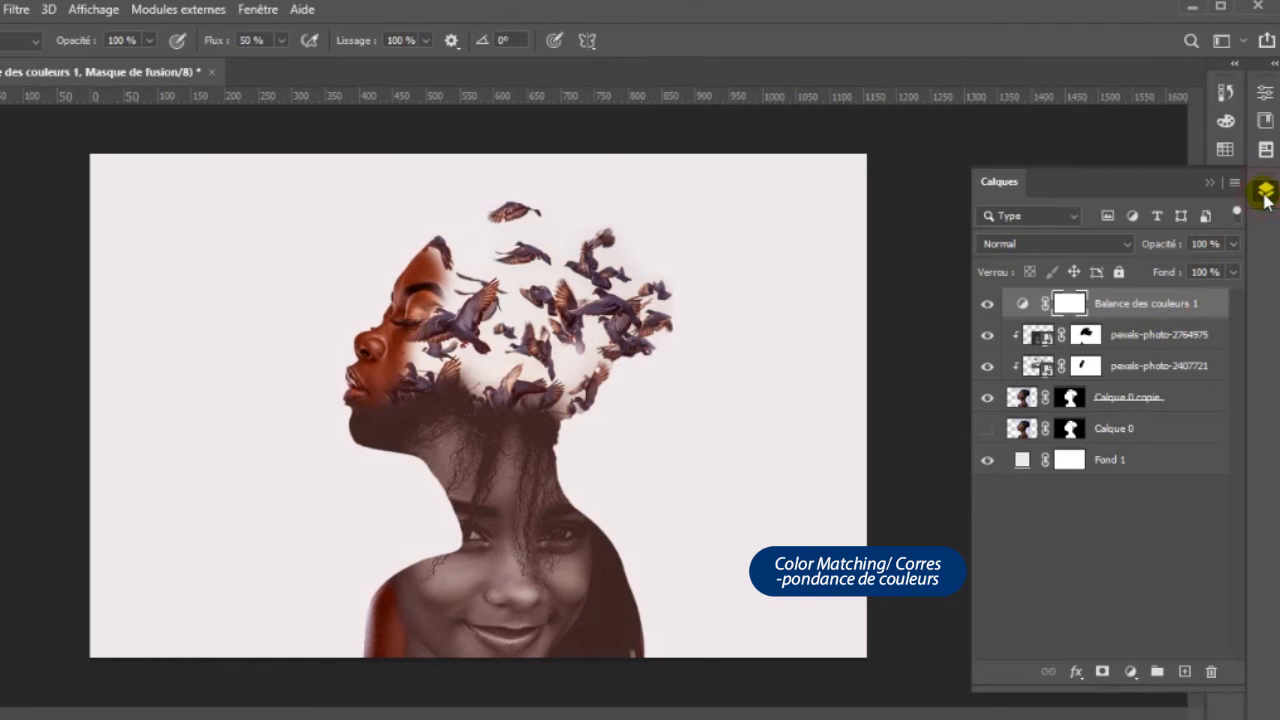
- Add a Color Lookup adjustment layer using the 3DLUT file Kodak 5218 Kodak 2383 (by Adobe).cube
{"action": "left_click", "coordinate": [1130, 672]}
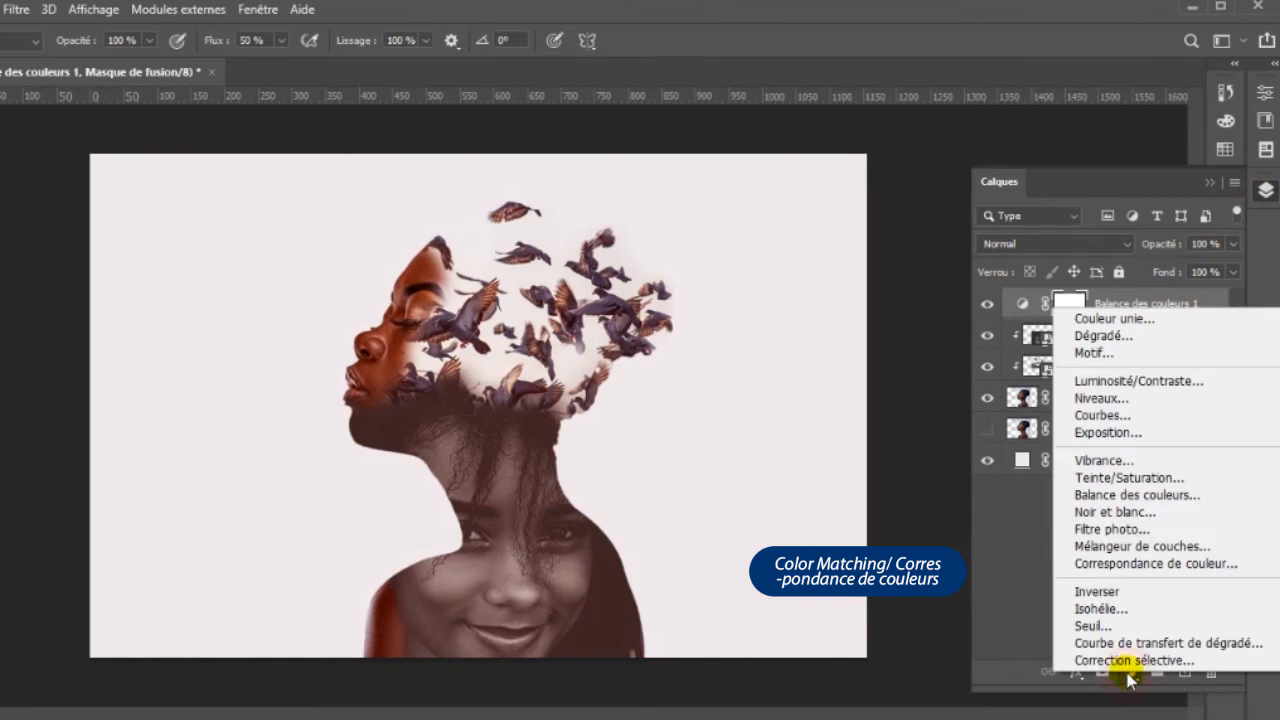
{"action": "left_click", "coordinate": [1133, 565]}
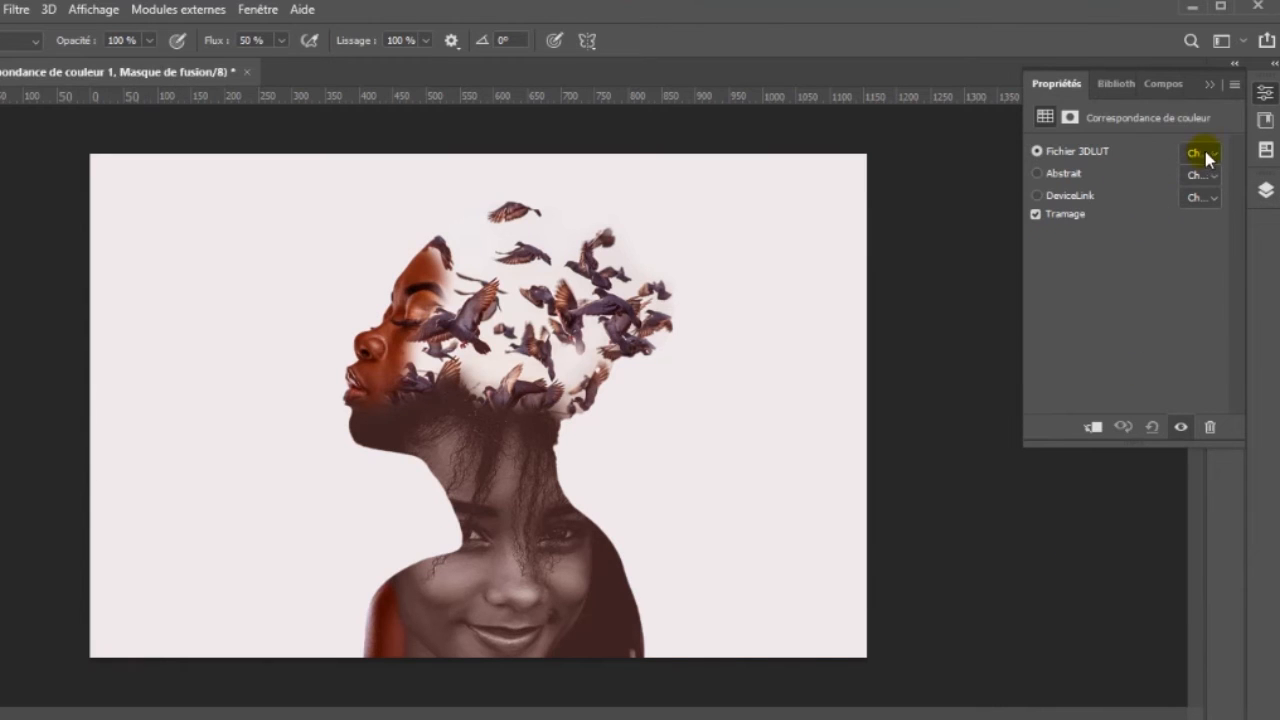
{"action": "left_click", "coordinate": [1204, 154]}
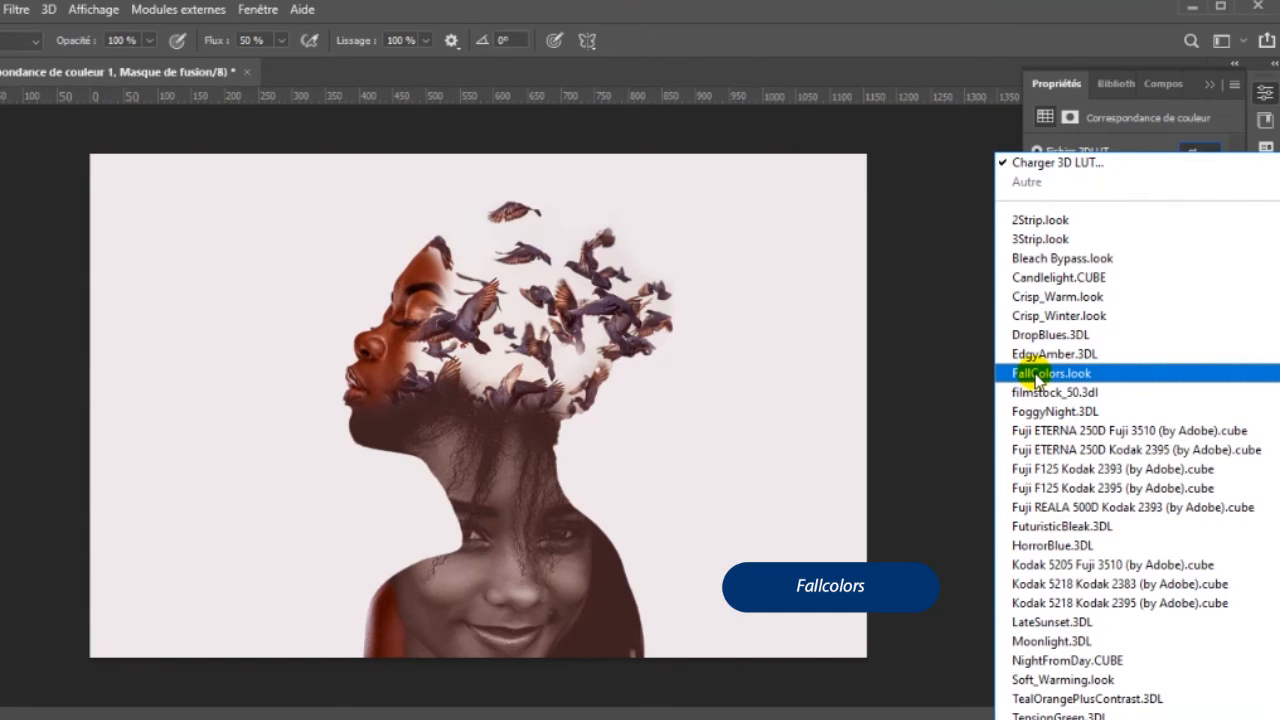
{"action": "left_click", "coordinate": [1028, 585]}
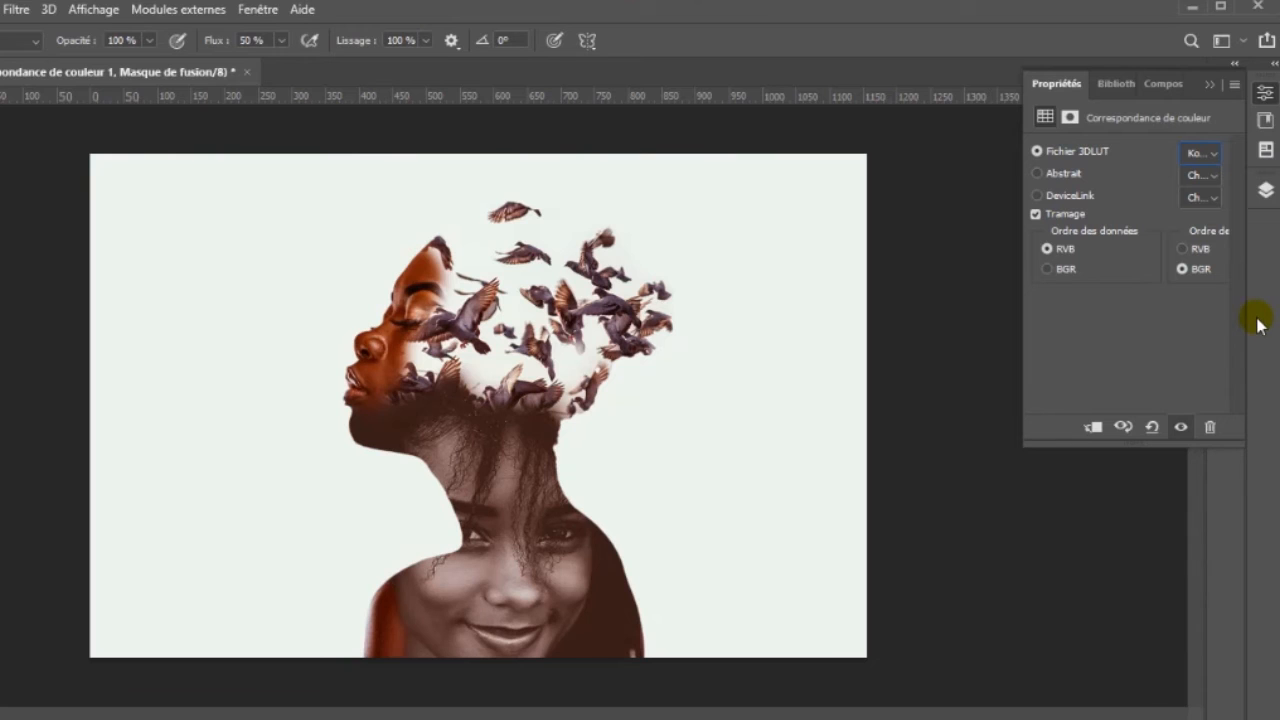
{"action": "left_click", "coordinate": [1266, 190]}
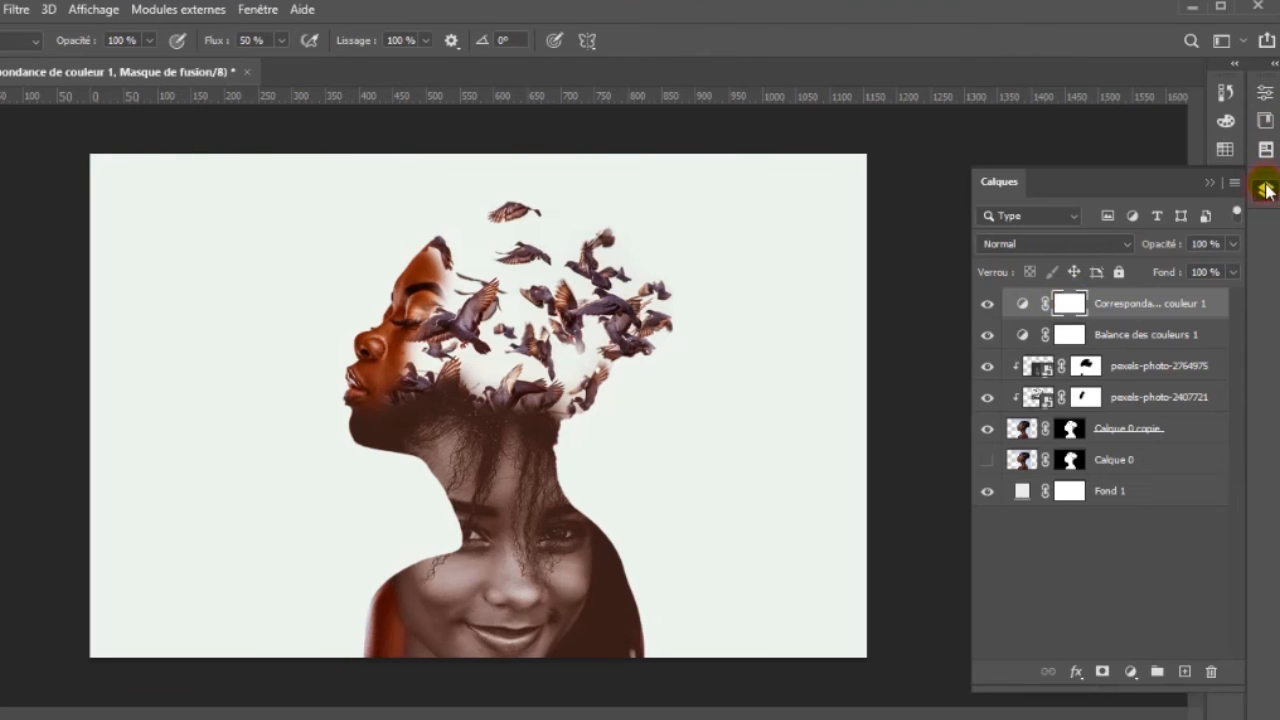
- Show Calque 0 again and scale it up proportionally from its centre so it extends beyond the profile's outline
{"action": "left_click", "coordinate": [987, 464]}
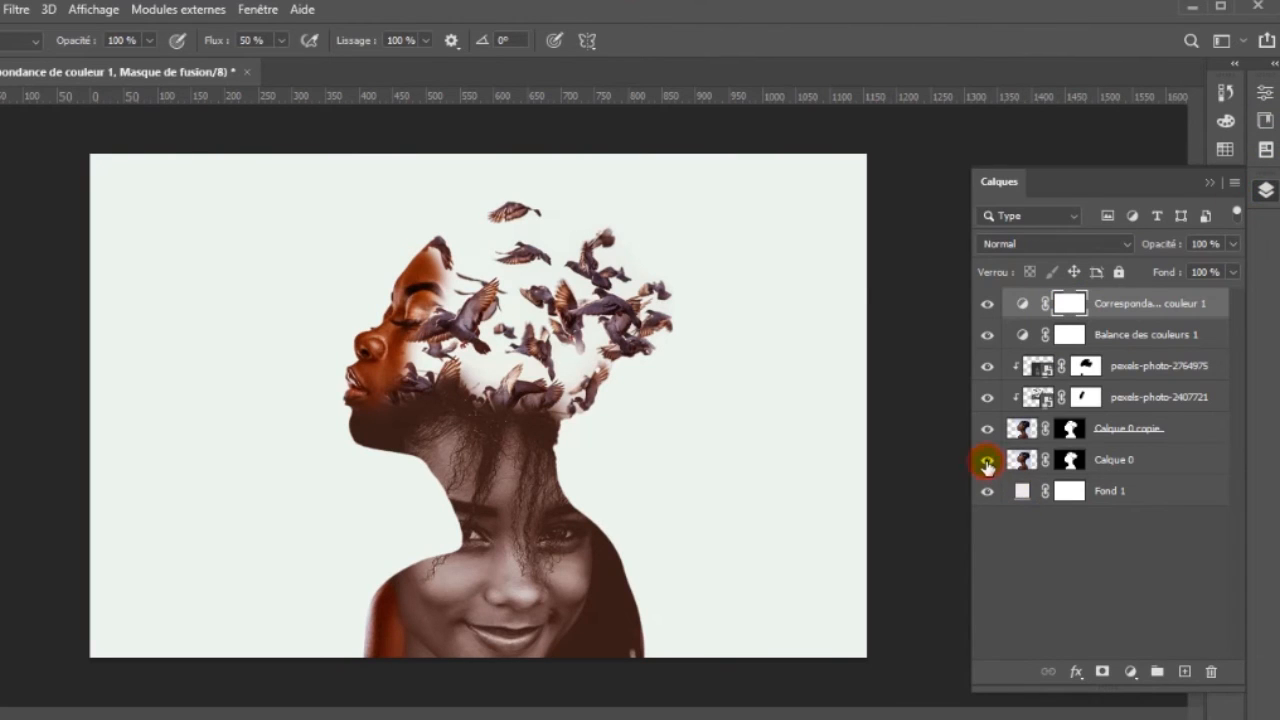
{"action": "left_click", "coordinate": [1146, 462]}
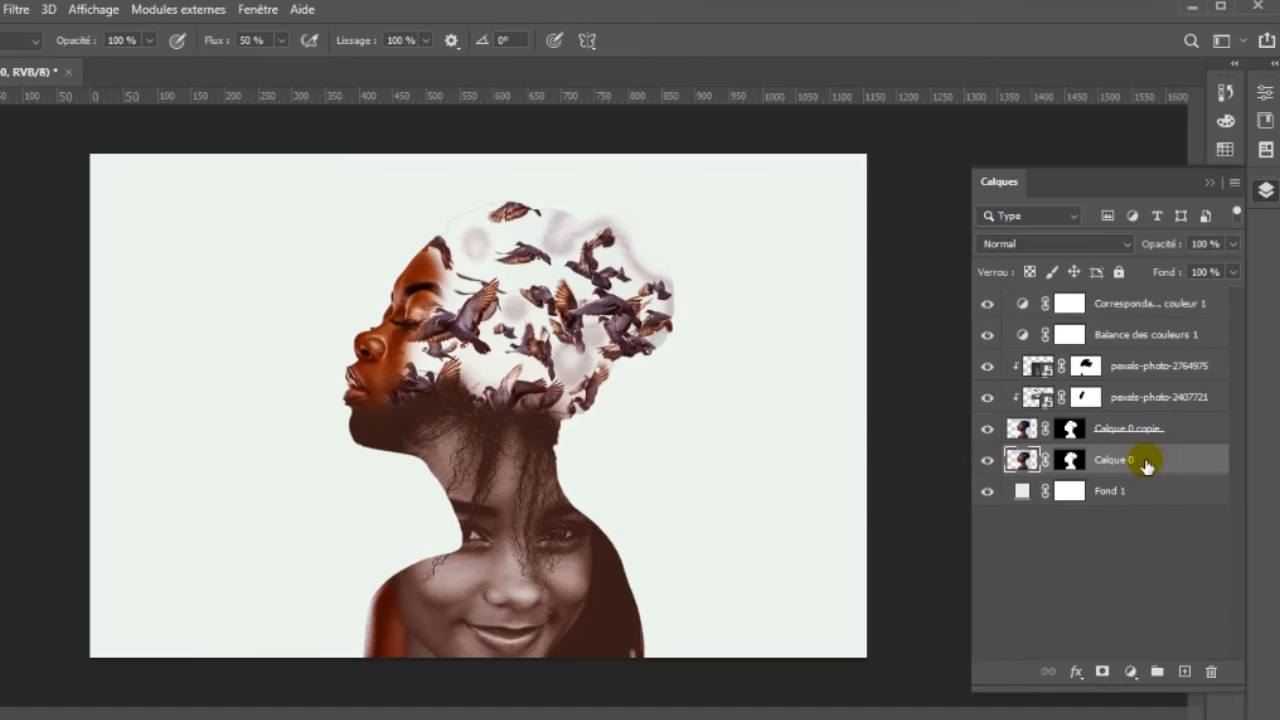
{"action": "key", "text": "ctrl+t"}
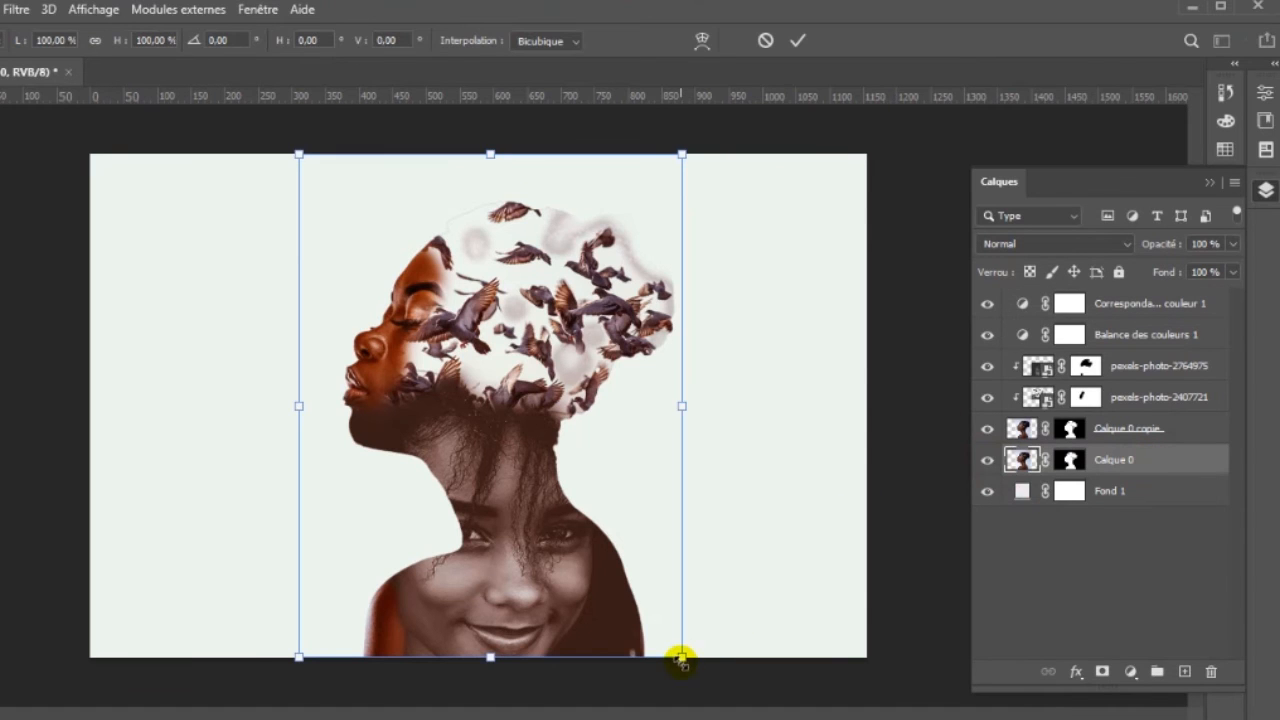
{"action": "left_click_drag", "start_coordinate": [680, 658], "coordinate": [731, 696]}
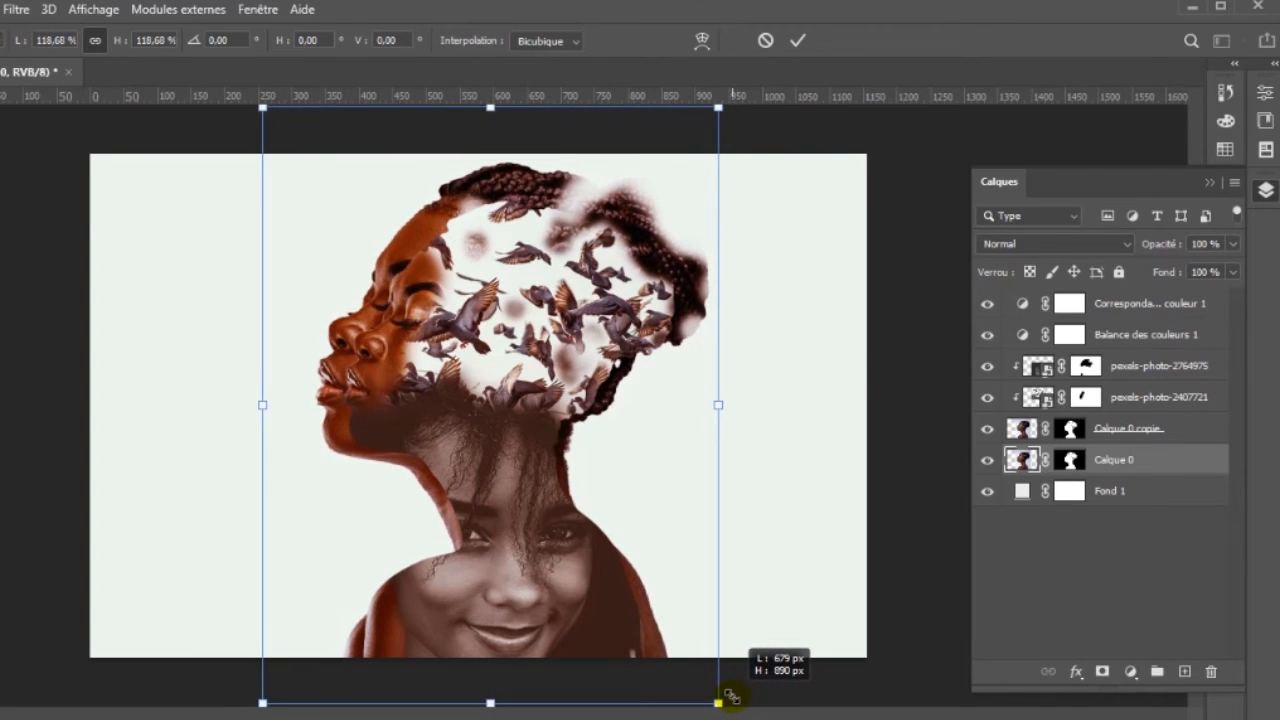
{"action": "left_click_drag", "start_coordinate": [731, 697], "coordinate": [712, 696]}
{"action": "key", "text": "Return"}
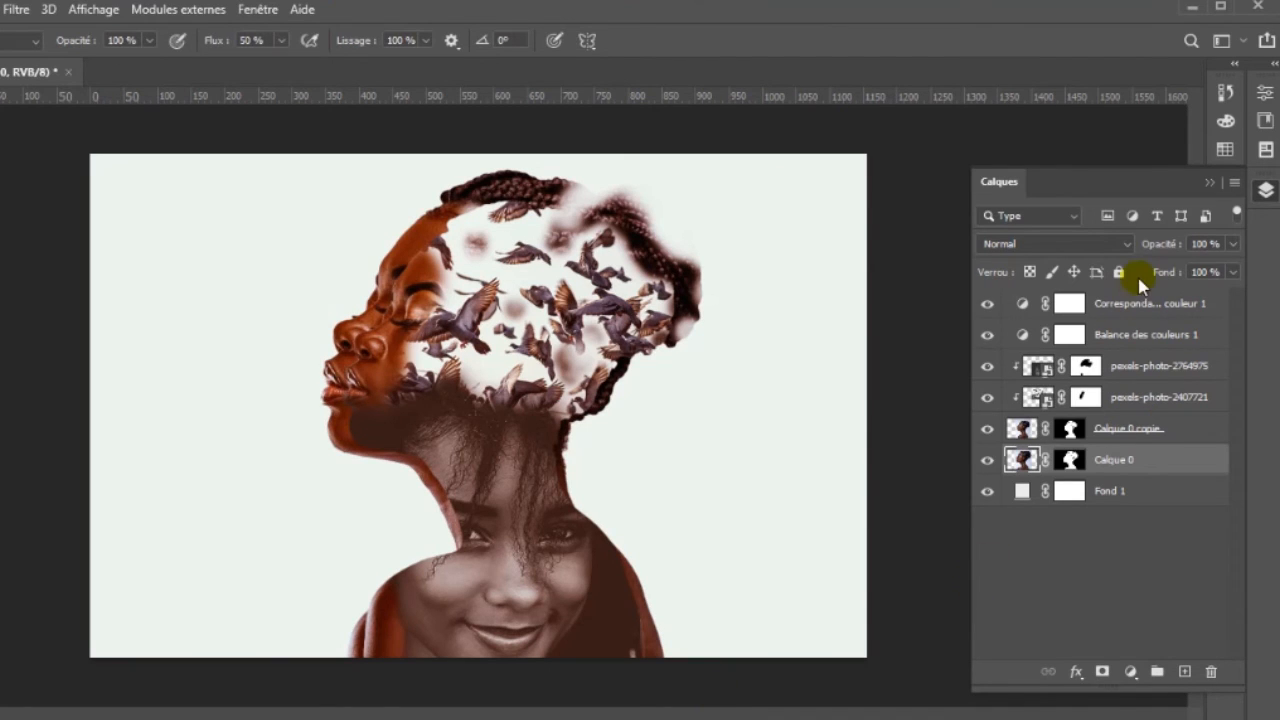
- Set Calque 0's blend mode to Fondu (Dissolve) and make its layer mask the editing target
{"action": "left_click", "coordinate": [1125, 248]}
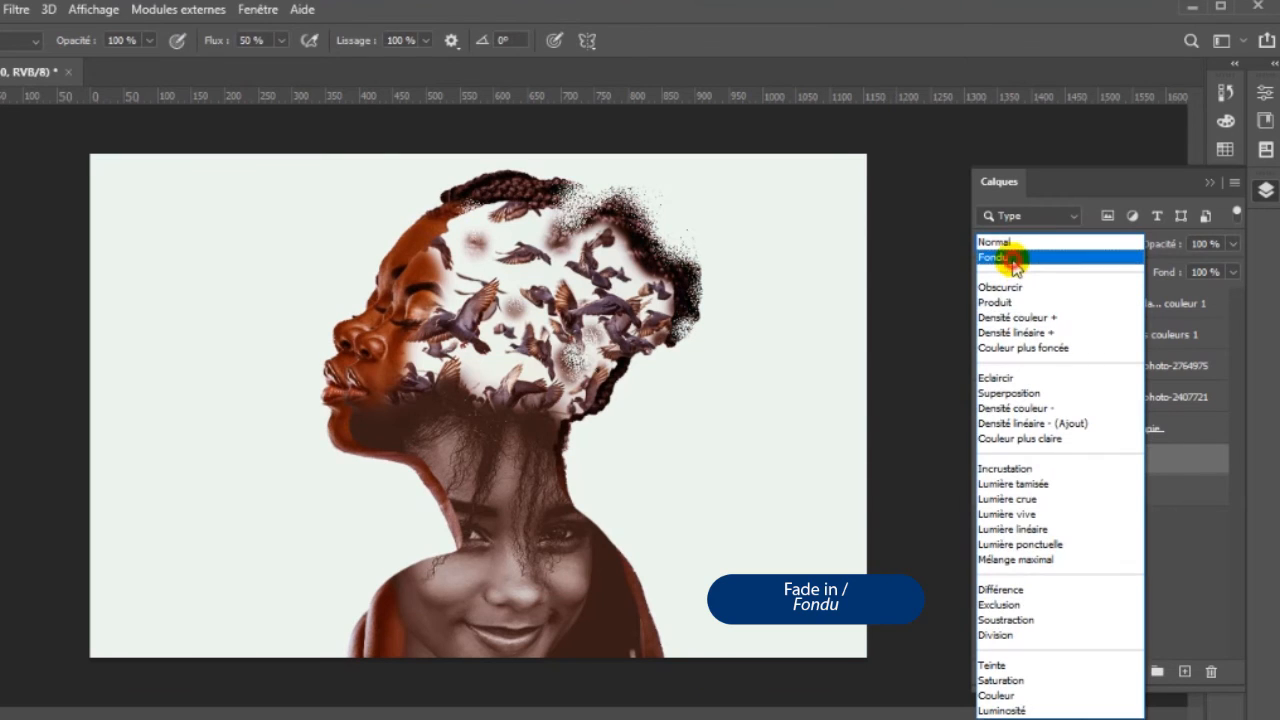
{"action": "left_click", "coordinate": [1013, 259]}
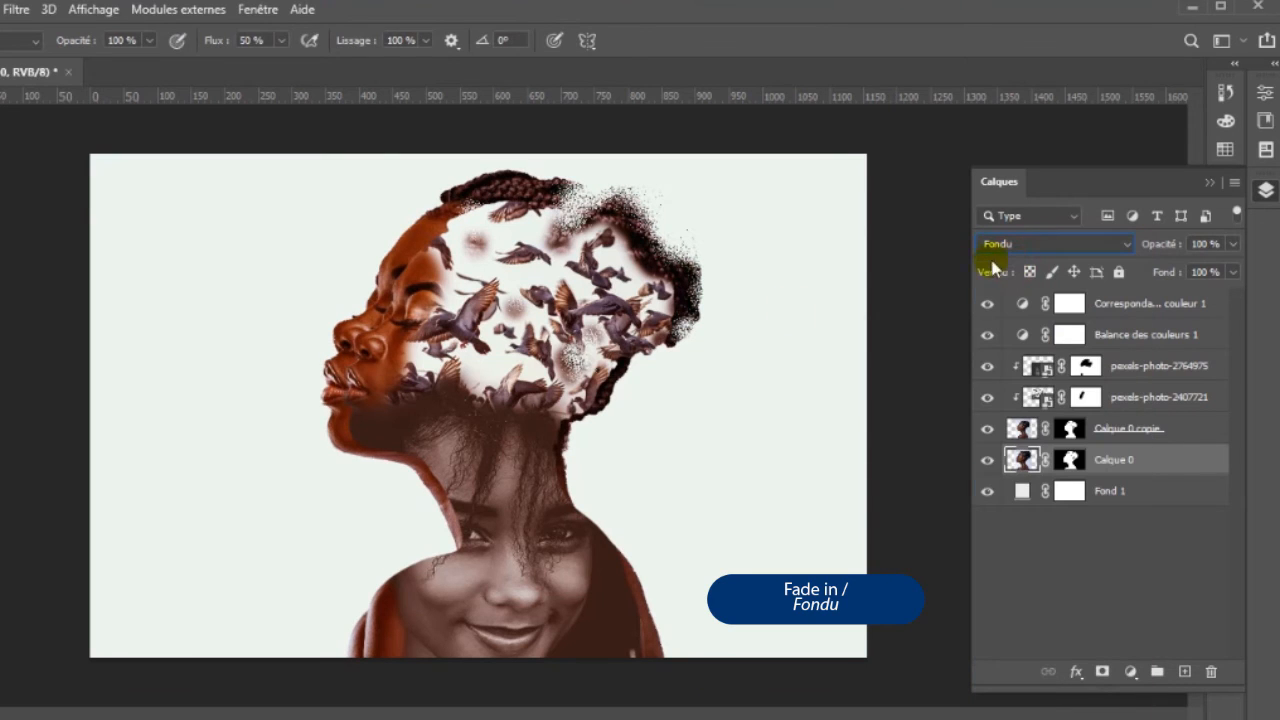
{"action": "left_click", "coordinate": [1071, 462]}
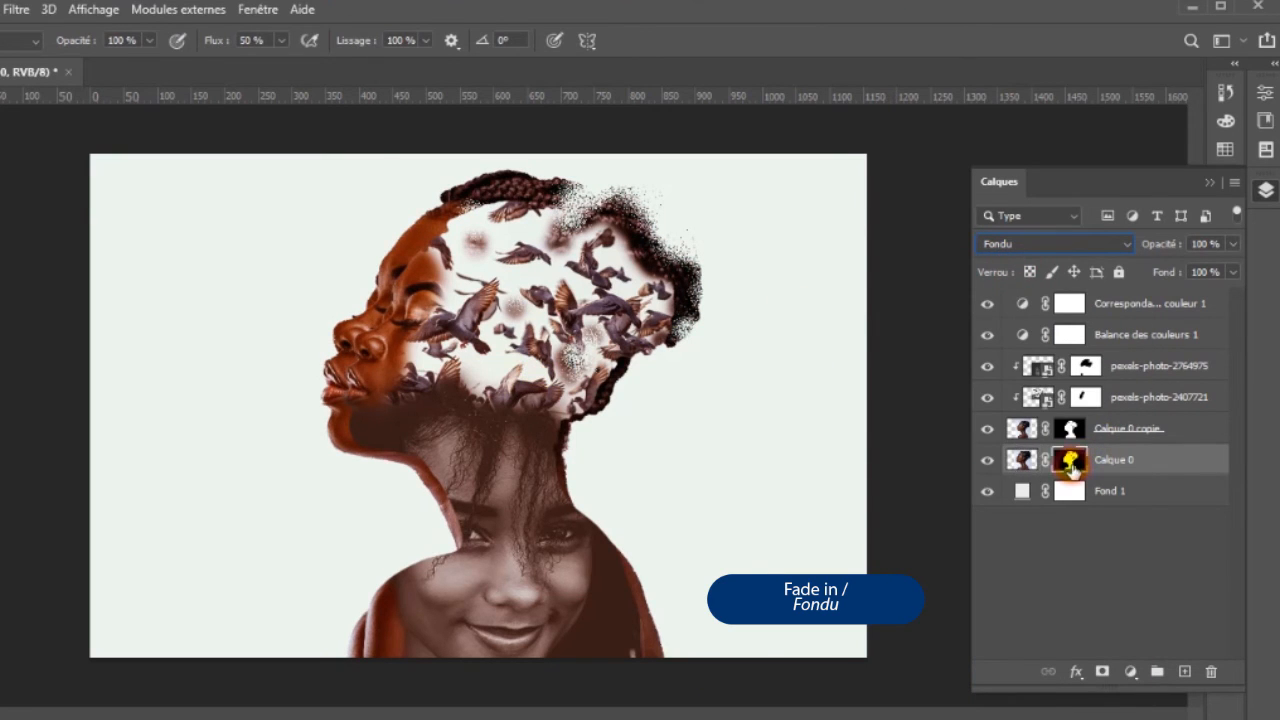
- Adjust the brush and paint on Calque 0's mask to scatter the enlarged hair and forehead into particles
{"action": "right_click", "coordinate": [782, 359]}
{"action": "left_click_drag", "start_coordinate": [935, 412], "coordinate": [928, 410]}
{"action": "left_click", "coordinate": [529, 189]}
{"action": "mouse_move", "coordinate": [529, 189]}
{"action": "left_mouse_down"}
{"action": "mouse_move", "coordinate": [591, 197]}
{"action": "mouse_move", "coordinate": [671, 298]}
{"action": "mouse_move", "coordinate": [690, 285]}
{"action": "mouse_move", "coordinate": [697, 272]}
{"action": "mouse_move", "coordinate": [635, 207]}
{"action": "mouse_move", "coordinate": [557, 233]}
{"action": "mouse_move", "coordinate": [552, 195]}
{"action": "mouse_move", "coordinate": [567, 212]}
{"action": "mouse_move", "coordinate": [516, 184]}
{"action": "mouse_move", "coordinate": [461, 220]}
{"action": "mouse_move", "coordinate": [428, 215]}
{"action": "mouse_move", "coordinate": [515, 177]}
{"action": "mouse_move", "coordinate": [381, 257]}
{"action": "mouse_move", "coordinate": [428, 233]}
{"action": "mouse_move", "coordinate": [374, 268]}
{"action": "mouse_move", "coordinate": [373, 283]}
{"action": "mouse_move", "coordinate": [406, 227]}
{"action": "left_mouse_up"}
{"action": "key", "text": "b"}
{"action": "left_click", "coordinate": [406, 241]}
{"action": "mouse_move", "coordinate": [349, 333]}
{"action": "left_mouse_down"}
{"action": "mouse_move", "coordinate": [354, 303]}
{"action": "mouse_move", "coordinate": [381, 291]}
{"action": "left_mouse_up"}
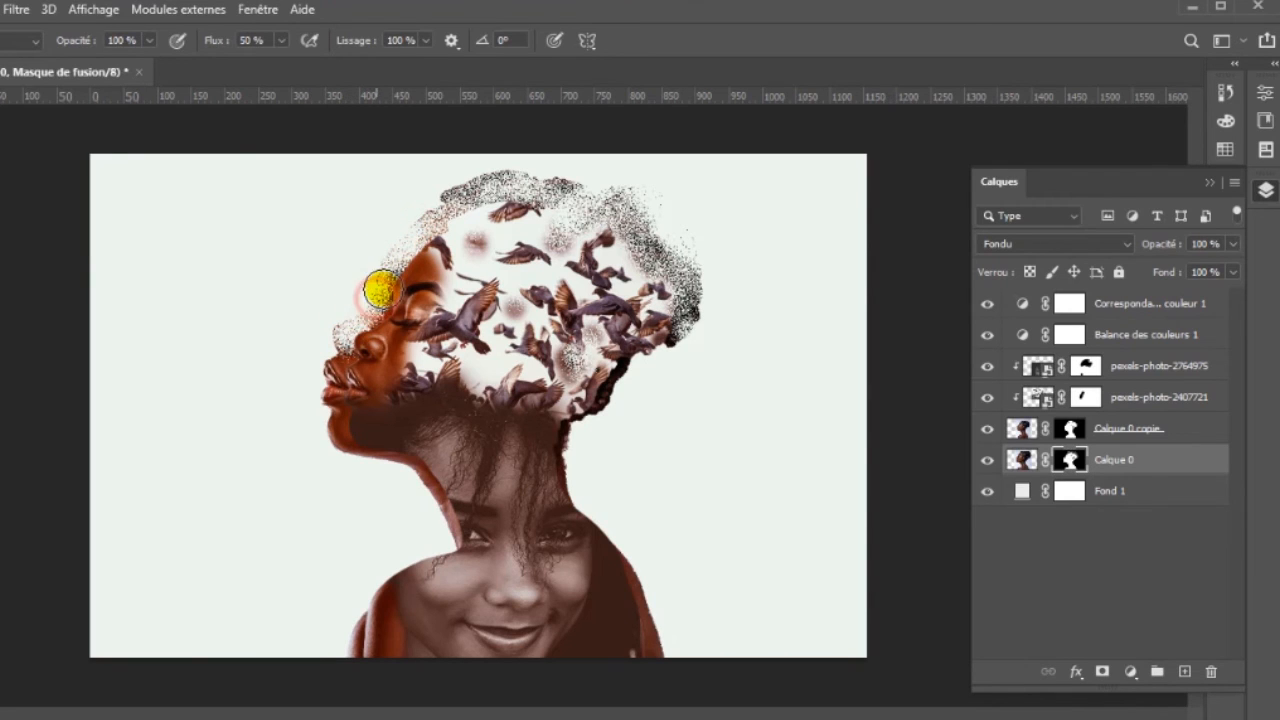
- Paint on Calque 0's mask along the nose, lips, chin and front of the neck to dissolve that edge into particles
{"action": "left_click", "coordinate": [338, 367]}
{"action": "left_click_drag", "start_coordinate": [337, 367], "coordinate": [336, 336]}
{"action": "mouse_move", "coordinate": [323, 380]}
{"action": "left_mouse_down"}
{"action": "mouse_move", "coordinate": [329, 400]}
{"action": "mouse_move", "coordinate": [352, 405]}
{"action": "mouse_move", "coordinate": [334, 443]}
{"action": "mouse_move", "coordinate": [417, 474]}
{"action": "mouse_move", "coordinate": [450, 543]}
{"action": "left_mouse_up"}
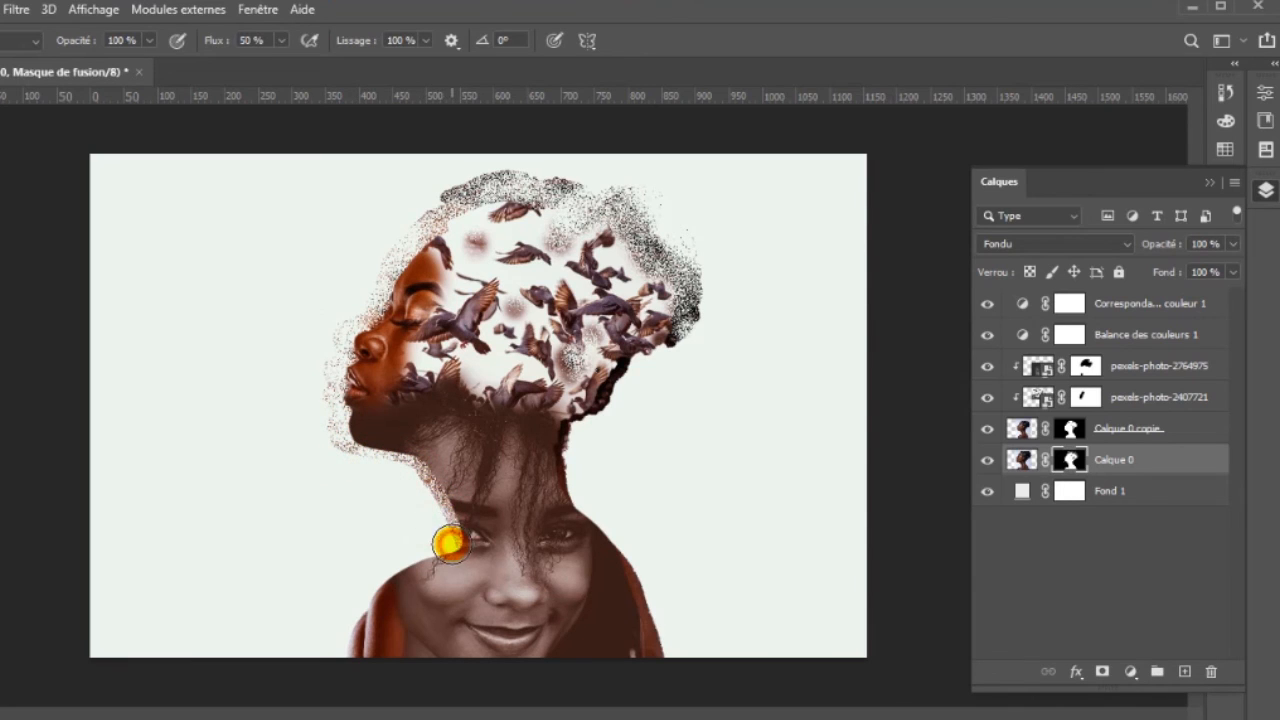
{"action": "left_click", "coordinate": [438, 504]}
{"action": "left_click", "coordinate": [409, 471]}
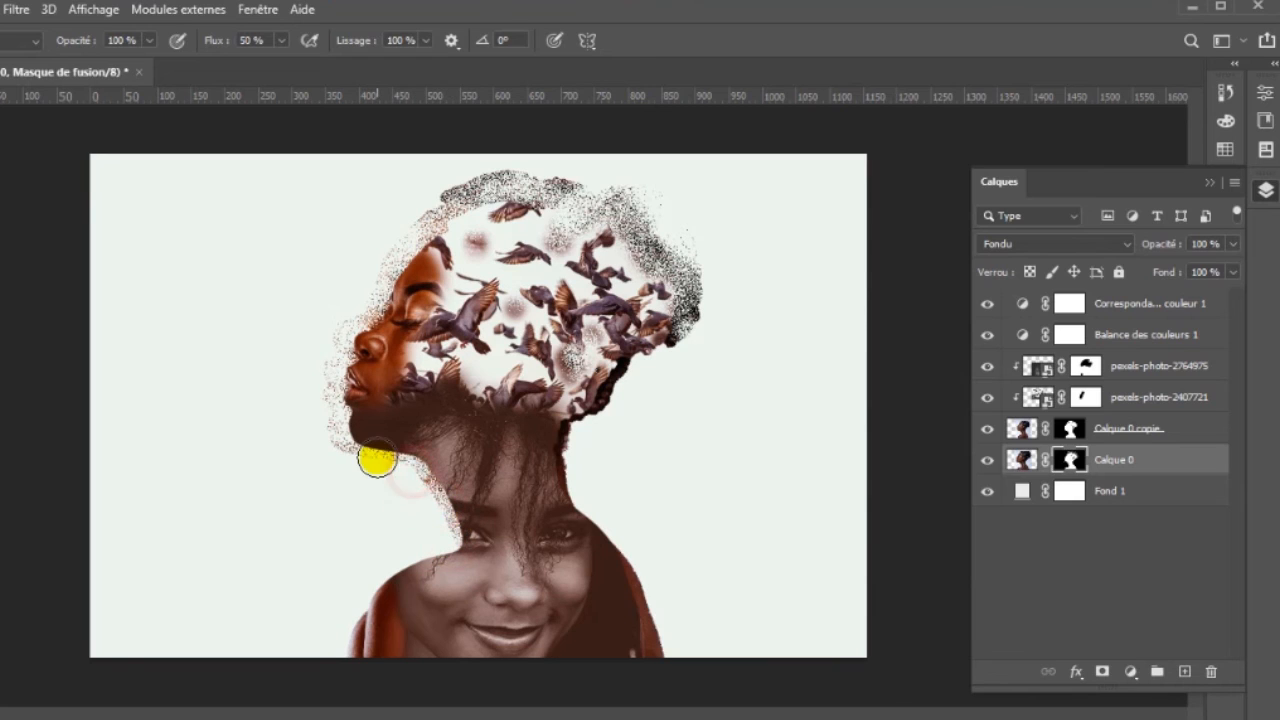
{"action": "left_click", "coordinate": [376, 459]}
{"action": "left_click", "coordinate": [362, 451]}
{"action": "left_click", "coordinate": [334, 434]}
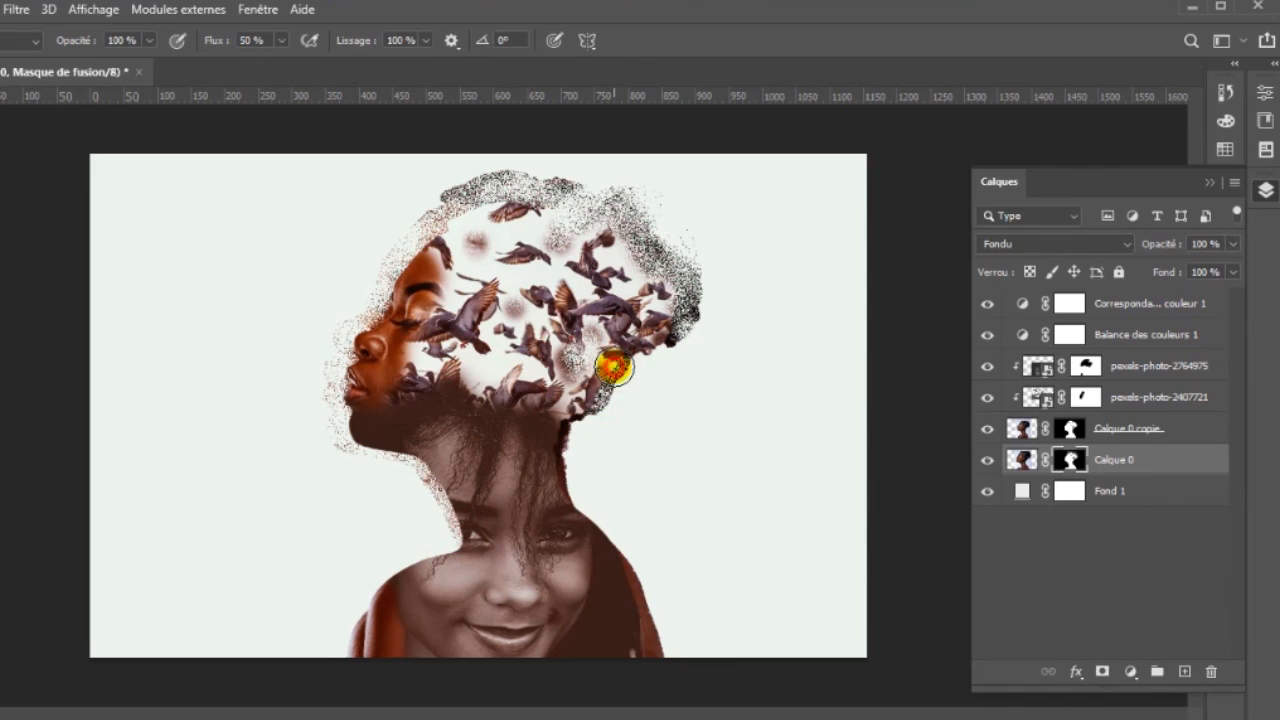
- Paint on Calque 0's mask from the nape down the back of the neck to dissolve that edge into particles
{"action": "left_click", "coordinate": [594, 403]}
{"action": "left_click", "coordinate": [578, 421]}
{"action": "left_click", "coordinate": [569, 442]}
{"action": "left_click", "coordinate": [571, 466]}
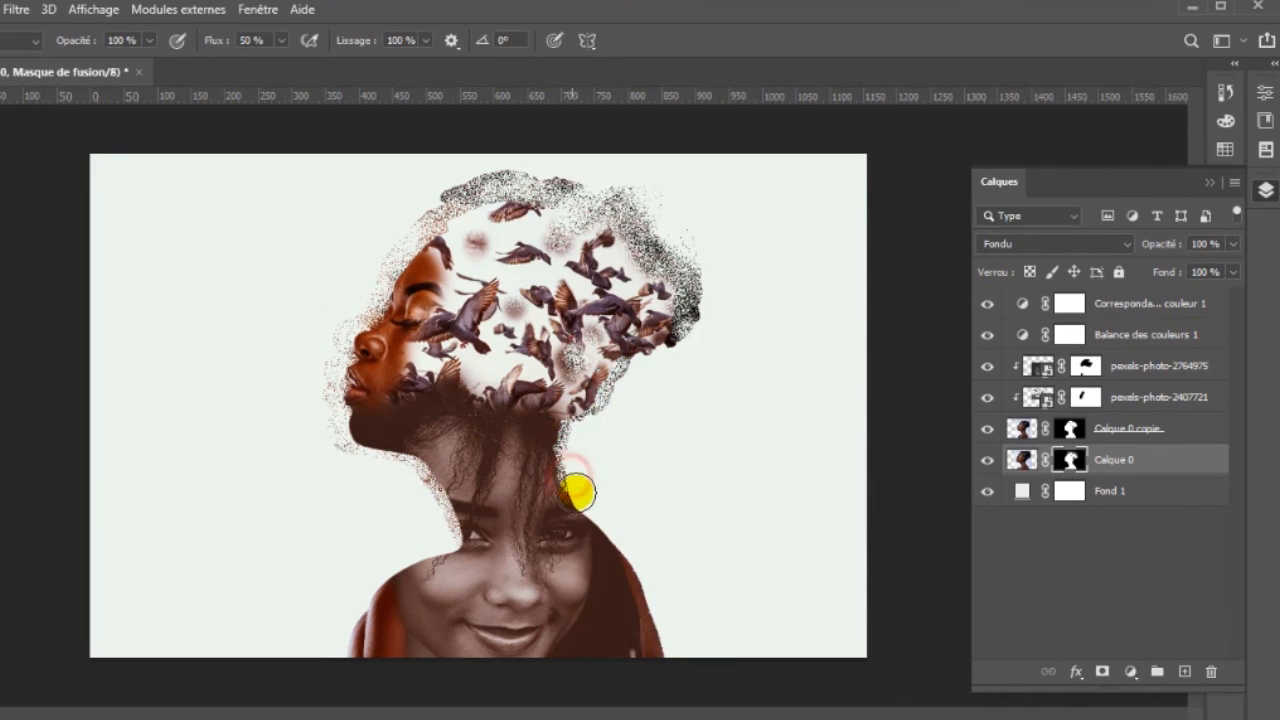
- Thin the dark particles around the back and crown of the hair by painting on Calque 0's mask
{"action": "left_click", "coordinate": [668, 337]}
{"action": "left_click", "coordinate": [683, 317]}
{"action": "left_click", "coordinate": [686, 311]}
{"action": "left_click", "coordinate": [692, 305]}
{"action": "left_click", "coordinate": [691, 281]}
{"action": "left_click", "coordinate": [623, 223]}
{"action": "left_click", "coordinate": [560, 186]}
{"action": "left_click", "coordinate": [449, 194]}
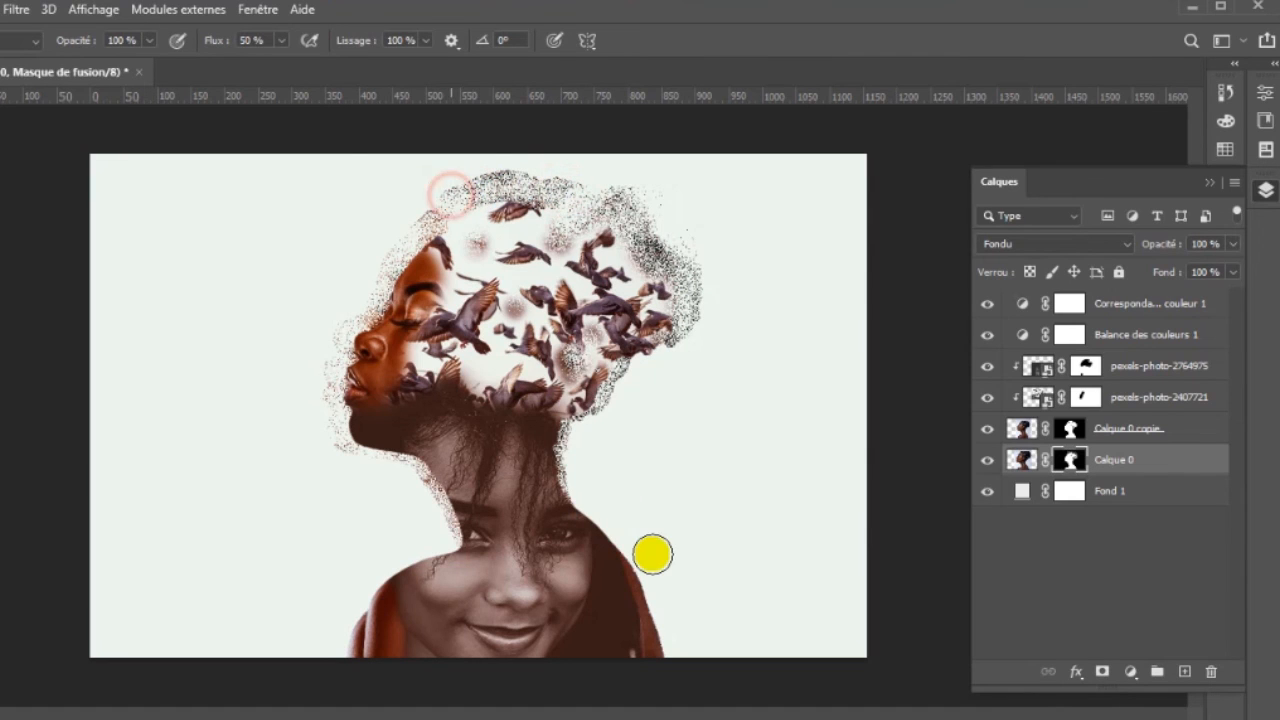
- Paint along the back shoulder on Calque 0's mask, down to the canvas edge, to scatter it into particles
{"action": "left_click", "coordinate": [645, 577]}
{"action": "left_click", "coordinate": [638, 601]}
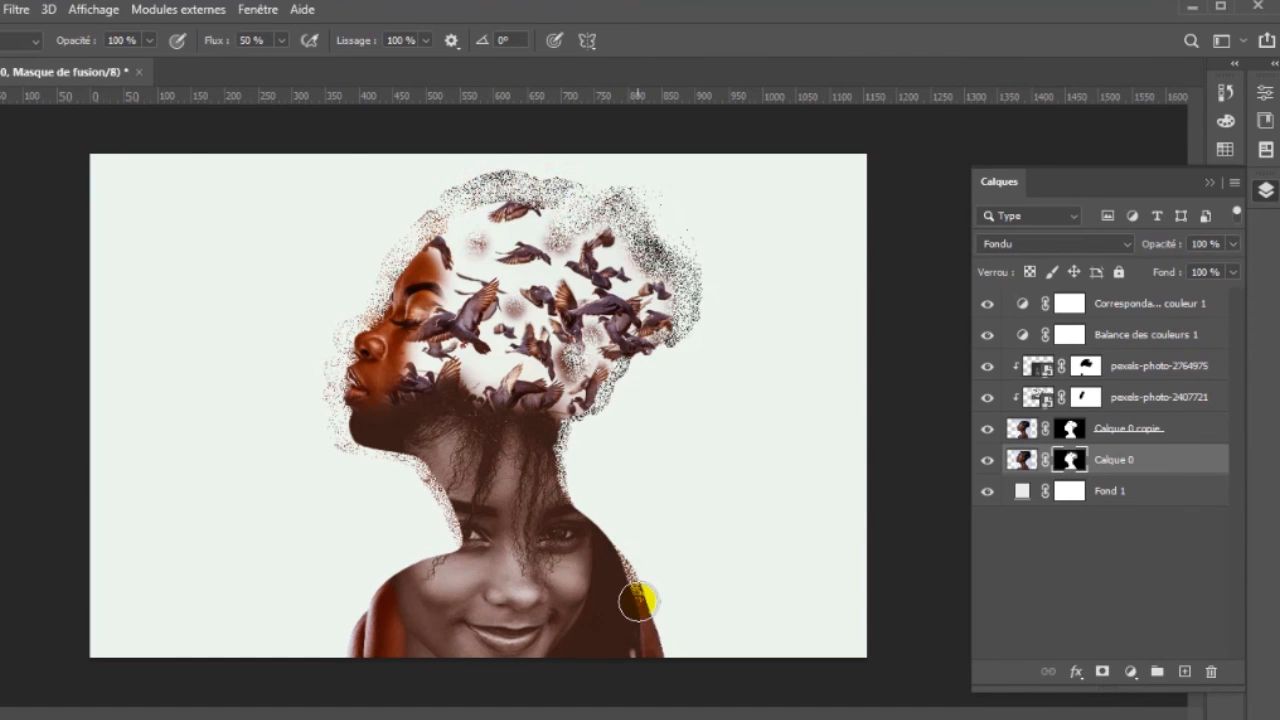
{"action": "left_click", "coordinate": [646, 636]}
{"action": "left_click", "coordinate": [648, 659]}
{"action": "left_click", "coordinate": [660, 673]}
{"action": "left_click", "coordinate": [647, 637]}
{"action": "left_click", "coordinate": [641, 592]}
{"action": "left_click", "coordinate": [617, 560]}
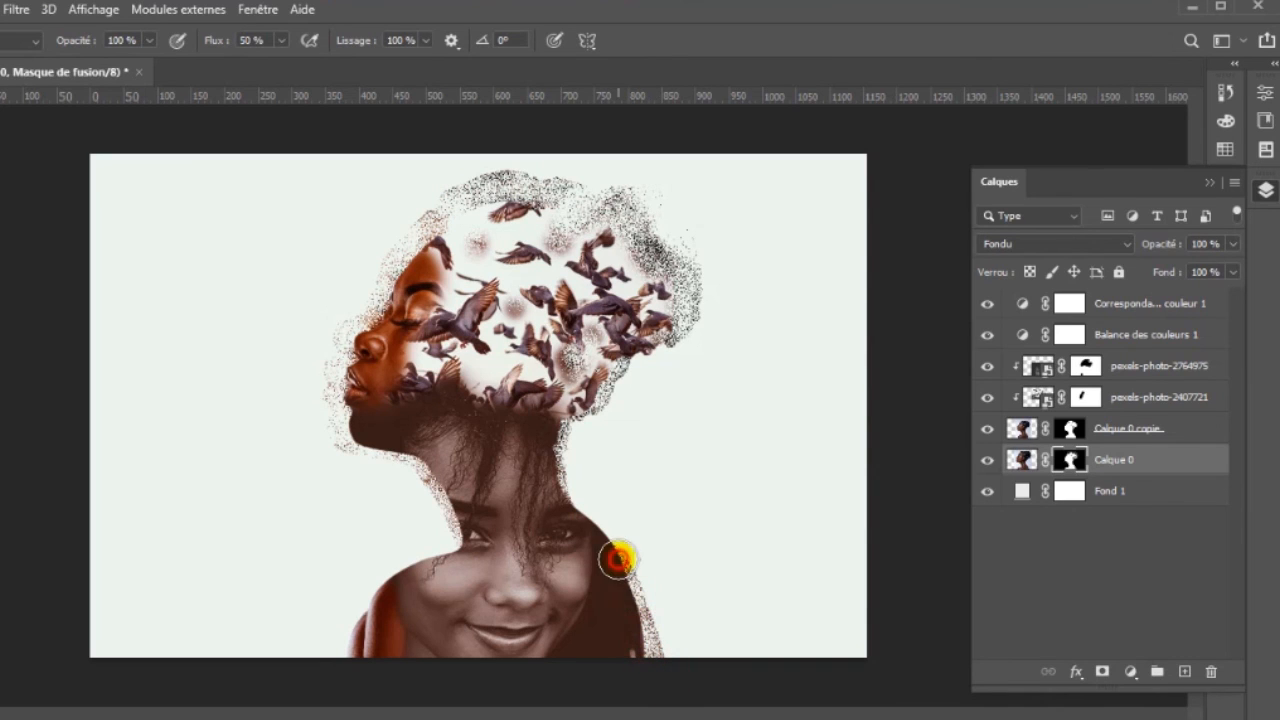
- Paint on Calque 0's mask along the front shoulder to break up its enlarged edge
{"action": "left_click", "coordinate": [372, 632]}
{"action": "left_click", "coordinate": [371, 614]}
{"action": "left_click", "coordinate": [352, 607]}
{"action": "left_click", "coordinate": [352, 647]}
{"action": "left_click", "coordinate": [349, 674]}
{"action": "left_click", "coordinate": [360, 604]}
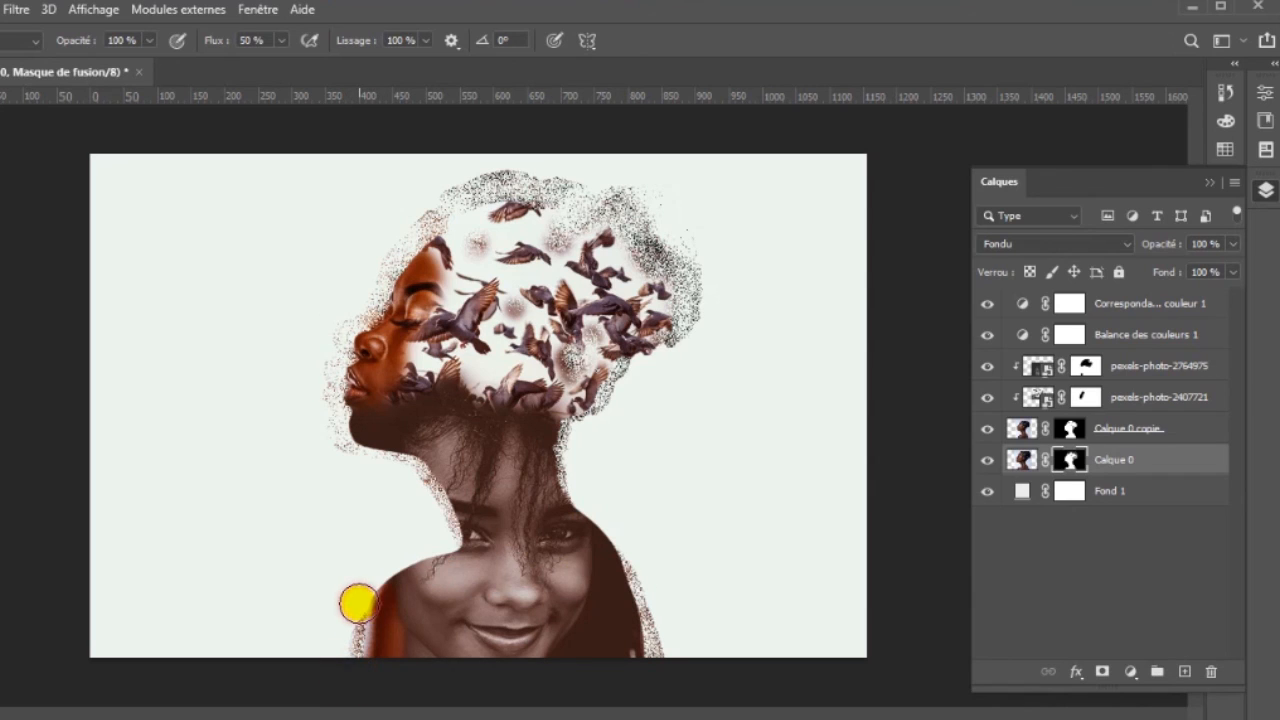
- Clear the leftover particles beside the front shoulder on Calque 0's mask and thin those around the top of the hair further
{"action": "left_click", "coordinate": [361, 622]}
{"action": "left_click", "coordinate": [359, 636]}
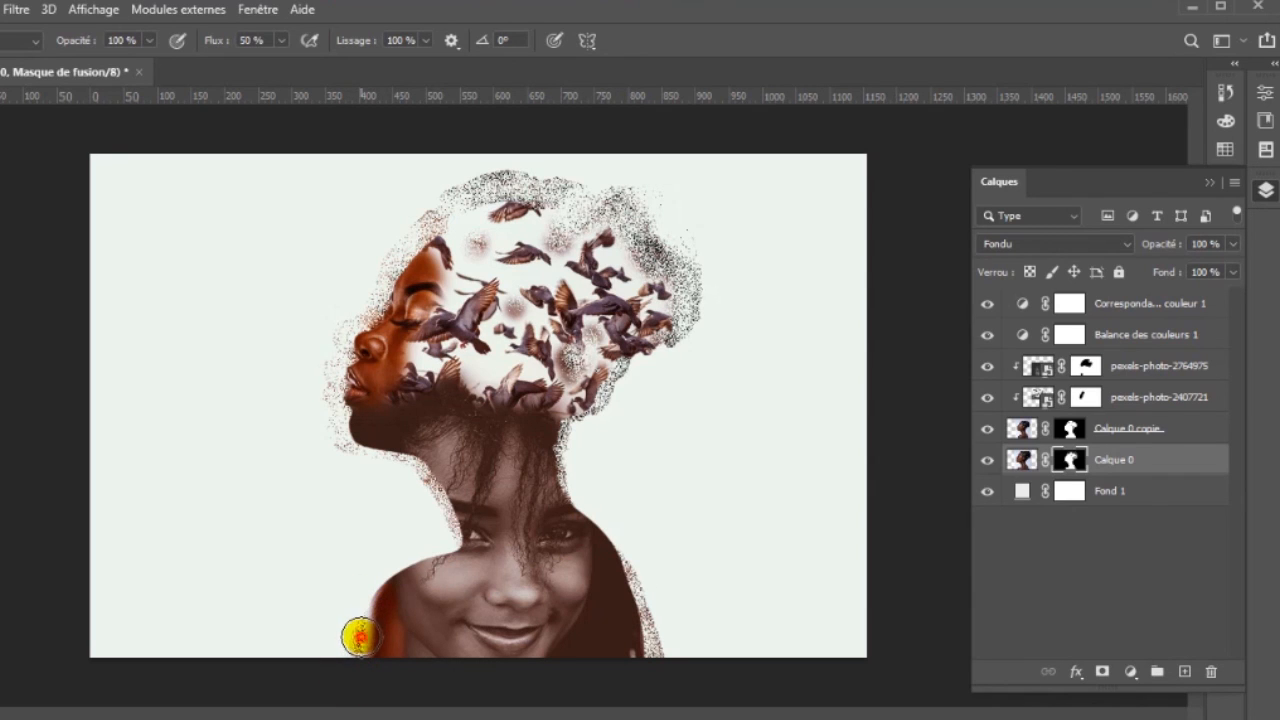
{"action": "left_click", "coordinate": [356, 644]}
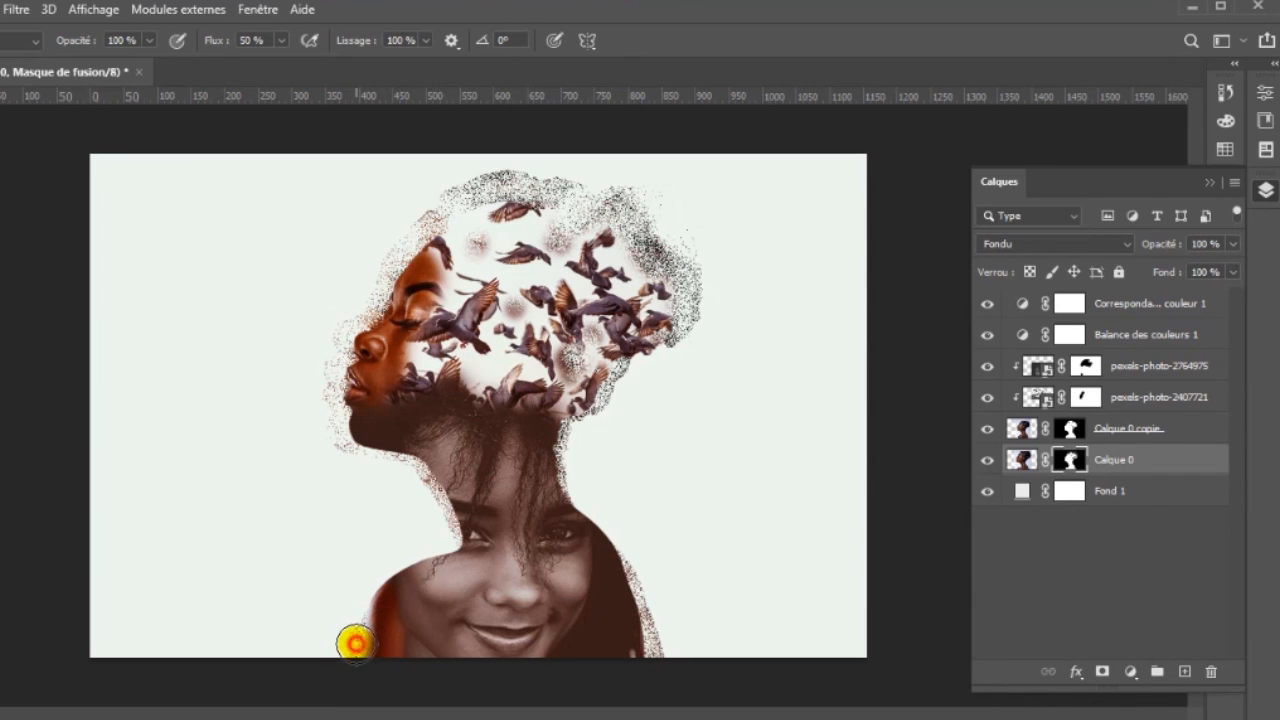
{"action": "left_click", "coordinate": [356, 624]}
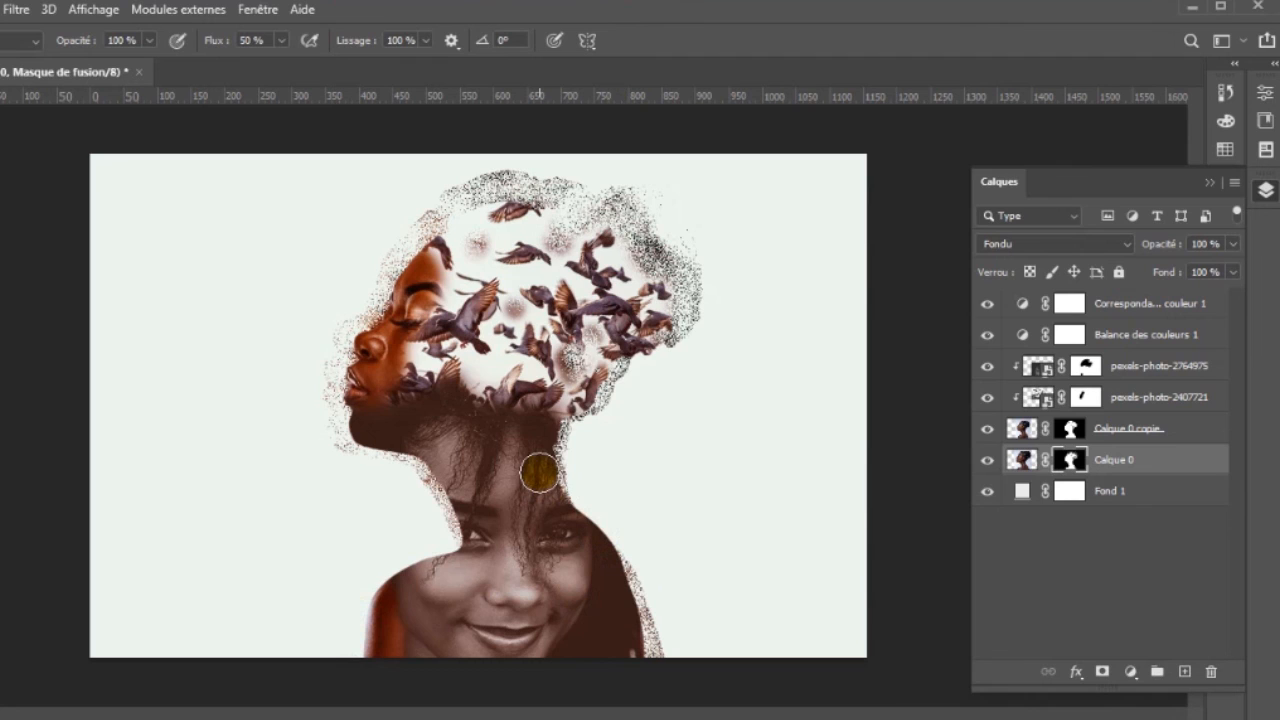
{"action": "left_click", "coordinate": [653, 253]}
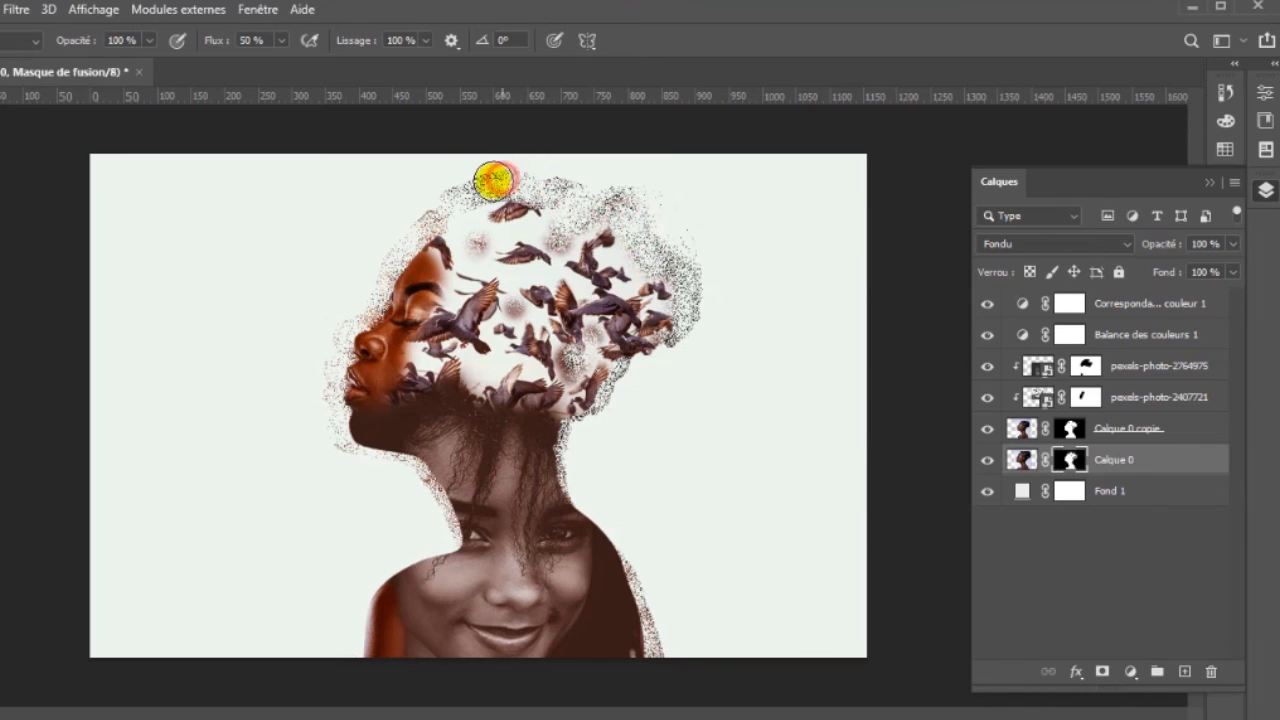
{"action": "left_click", "coordinate": [460, 195]}
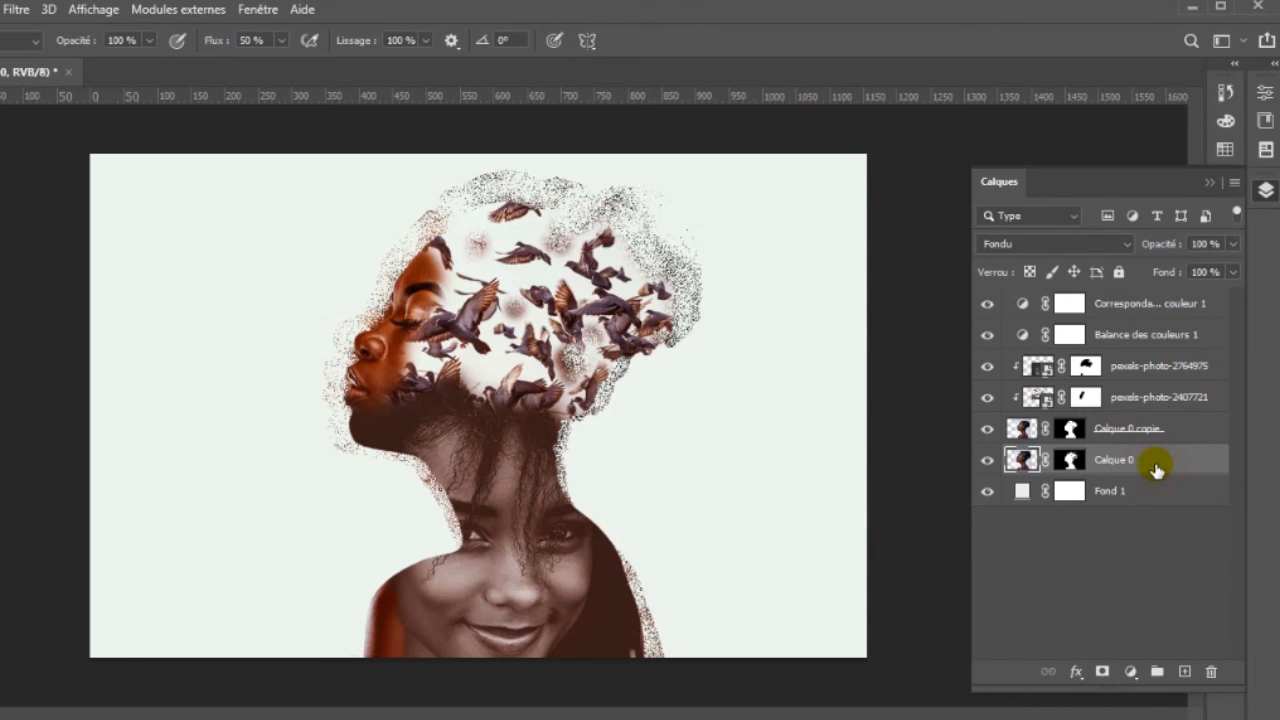
- Add a gradient overlay (Incrustation en dégradé) to Calque 0, with the gradient's starting colour set to #671c05
{"action": "double_click", "coordinate": [1156, 466]}
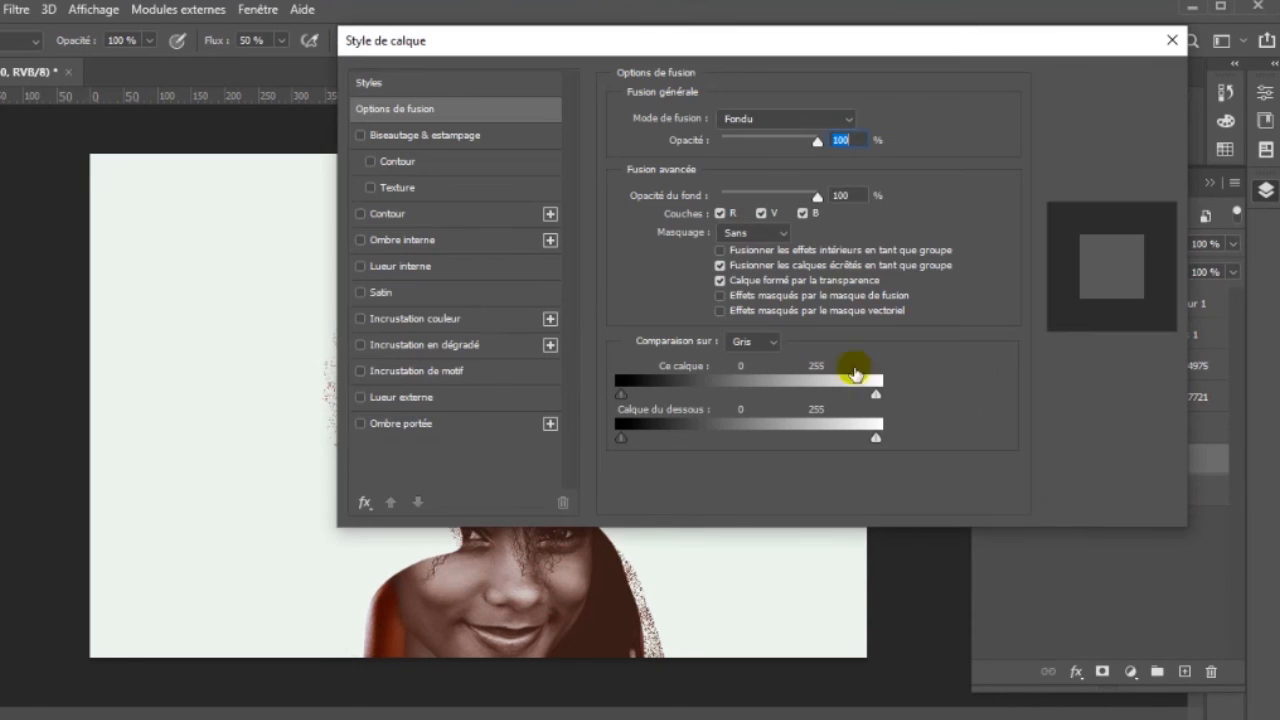
{"action": "left_click", "coordinate": [489, 345]}
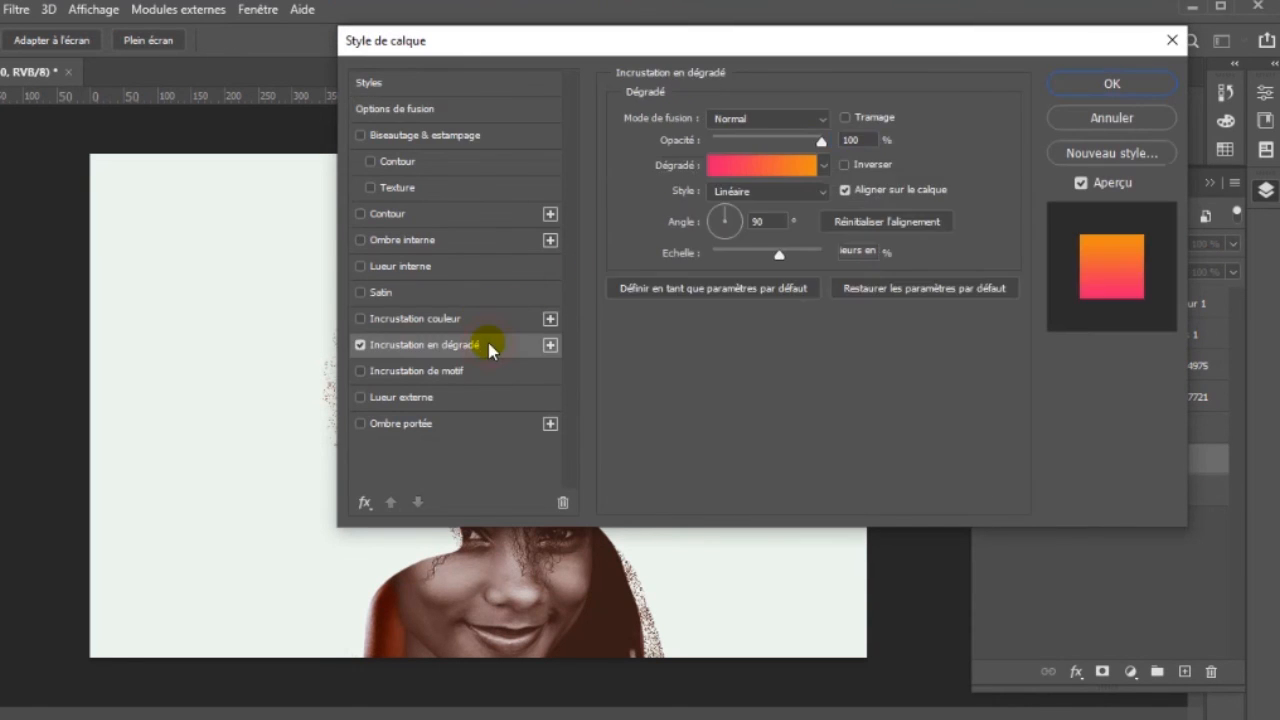
{"action": "left_click", "coordinate": [727, 170]}
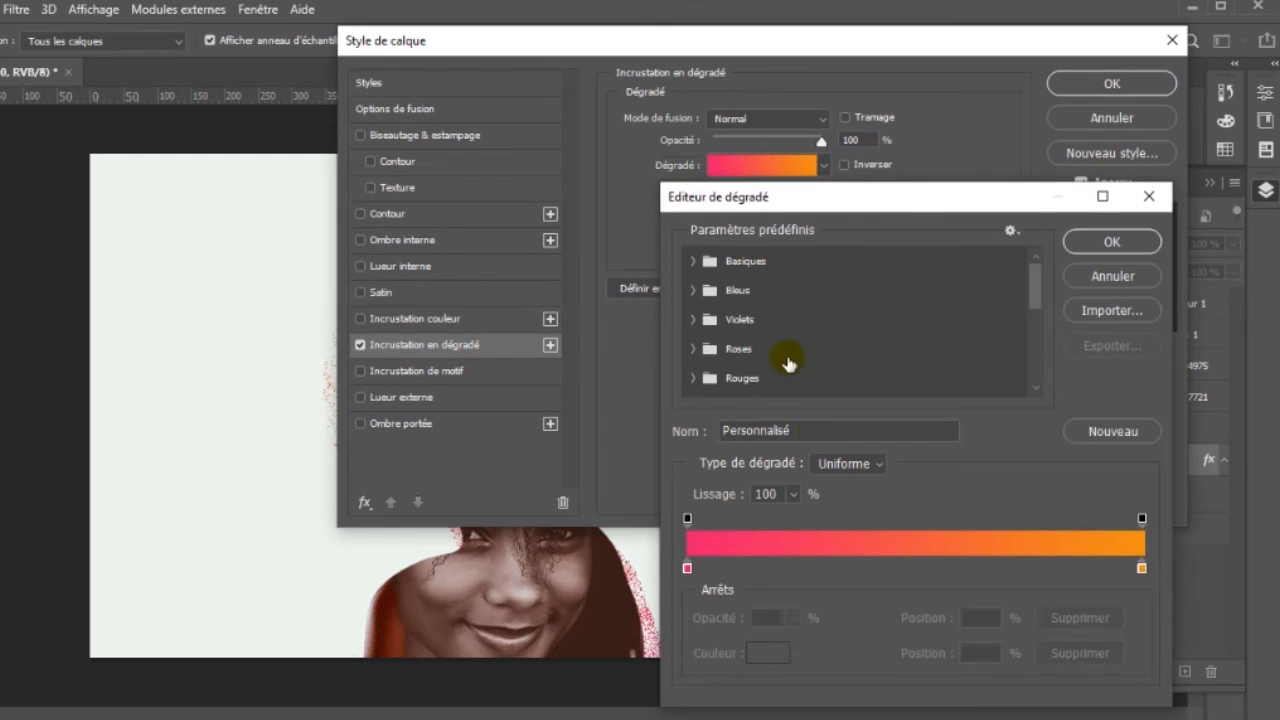
{"action": "left_click", "coordinate": [687, 566]}
{"action": "left_click", "coordinate": [770, 655]}
{"action": "left_click_drag", "start_coordinate": [975, 552], "coordinate": [1022, 558]}
{"action": "type", "text": "671c05"}
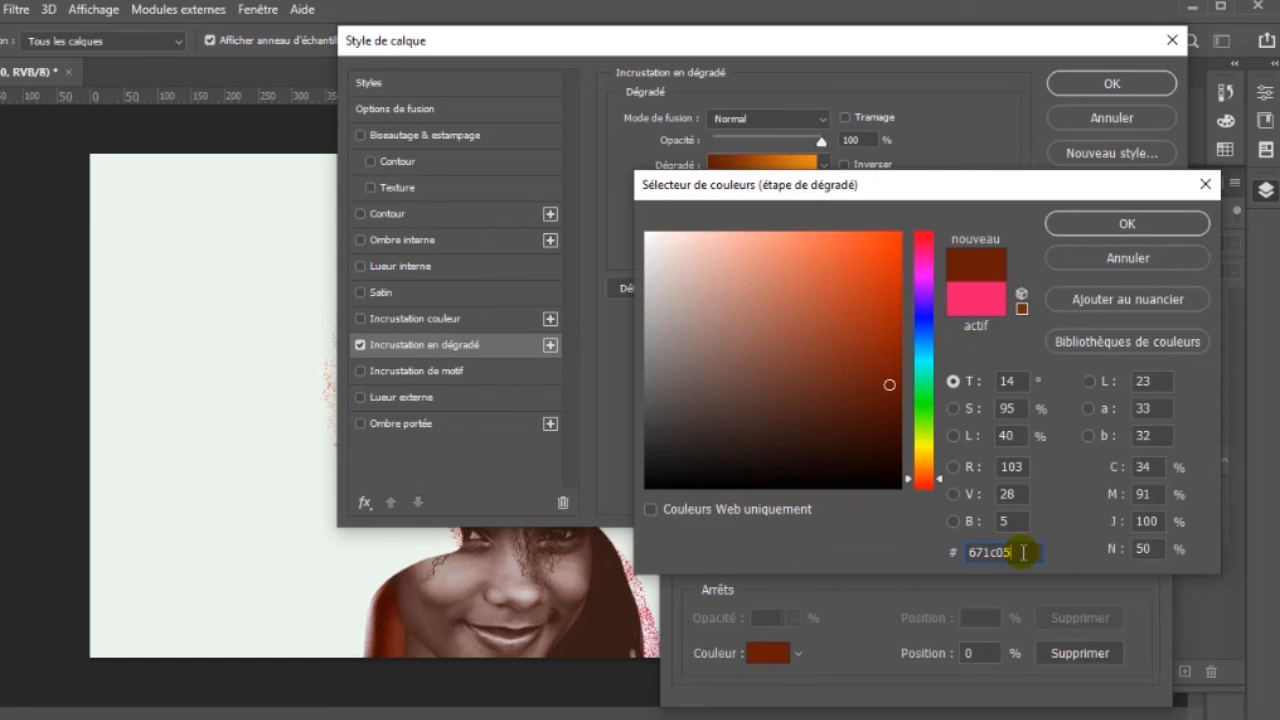
{"action": "left_click", "coordinate": [1100, 224]}
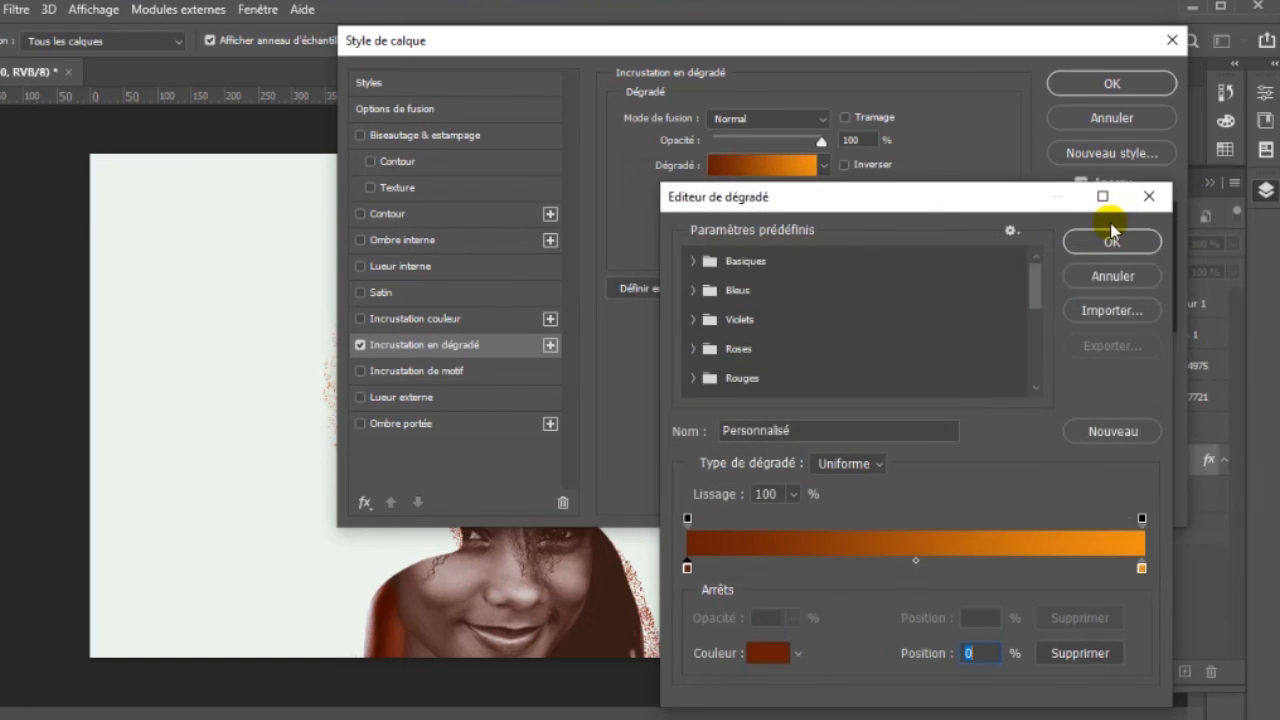
{"action": "left_click", "coordinate": [1111, 243]}
{"action": "left_click", "coordinate": [1098, 85]}
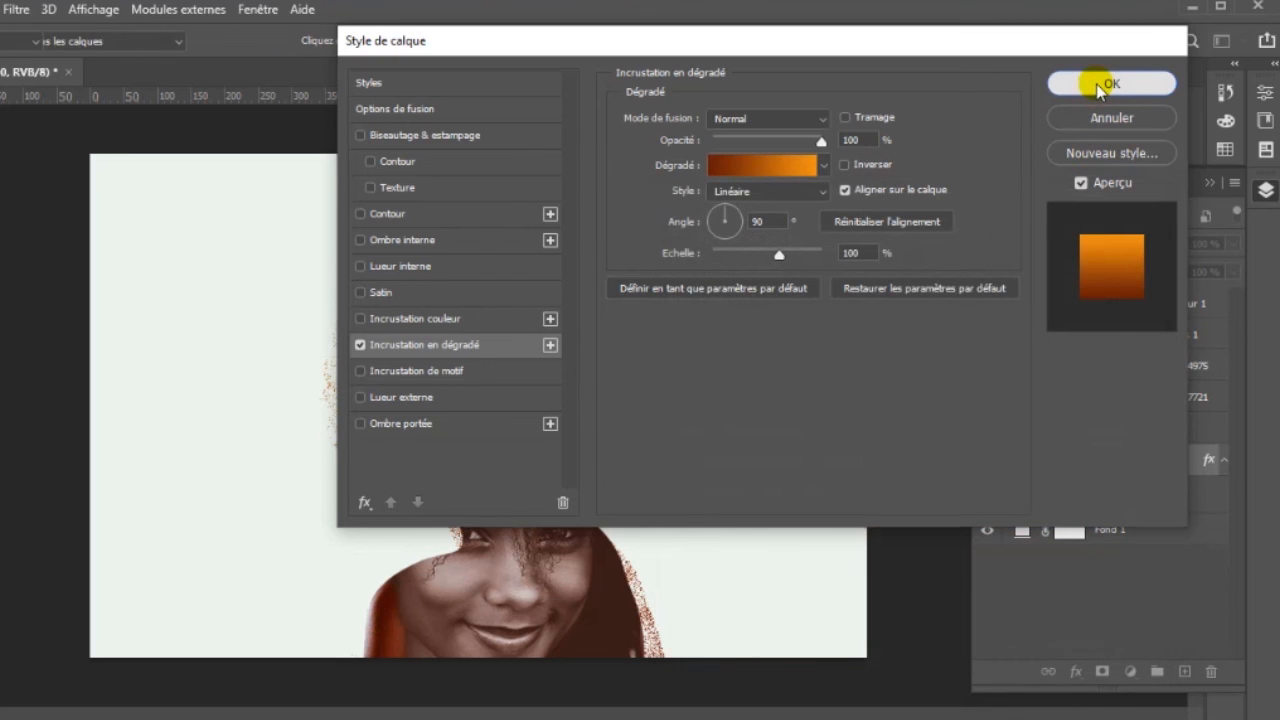